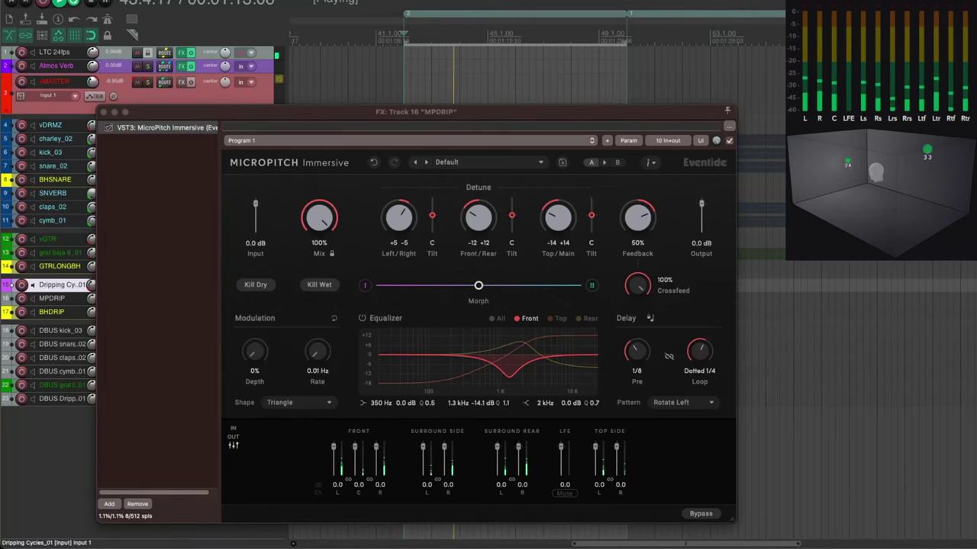
Stop the transport with the spacebar so the playhead returns to the start marker.
{"action": "key", "text": "space"}
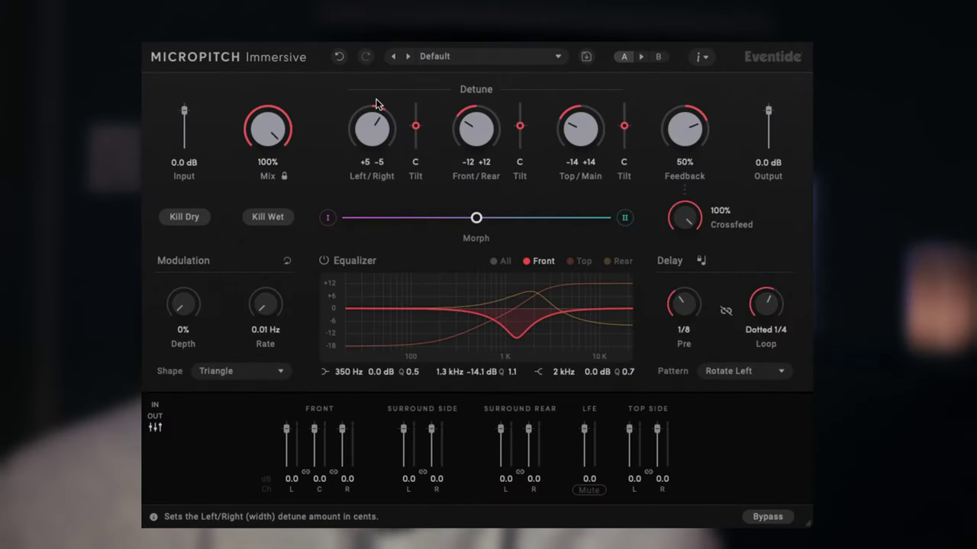
{"action": "left_click", "coordinate": [558, 55]}
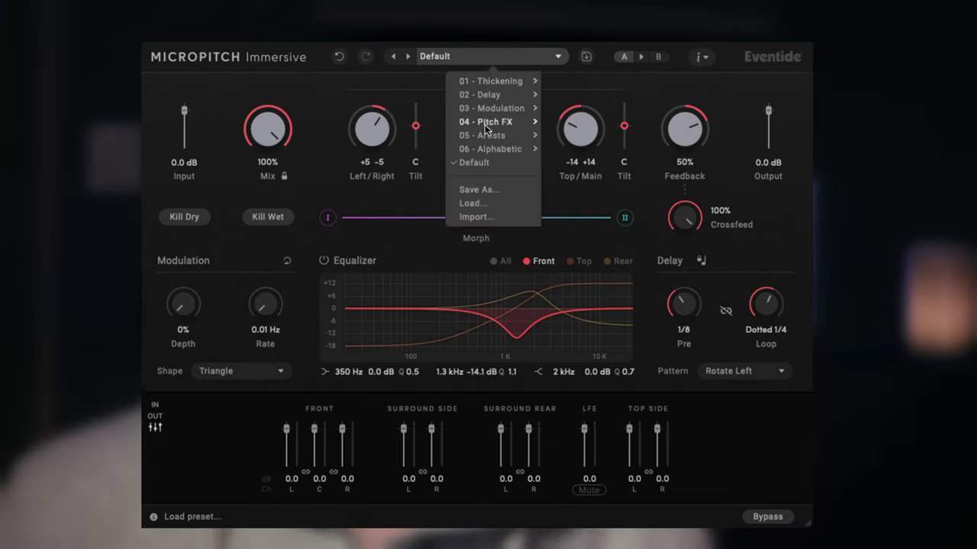
{"action": "left_click", "coordinate": [730, 98]}
{"action": "left_click", "coordinate": [660, 58]}
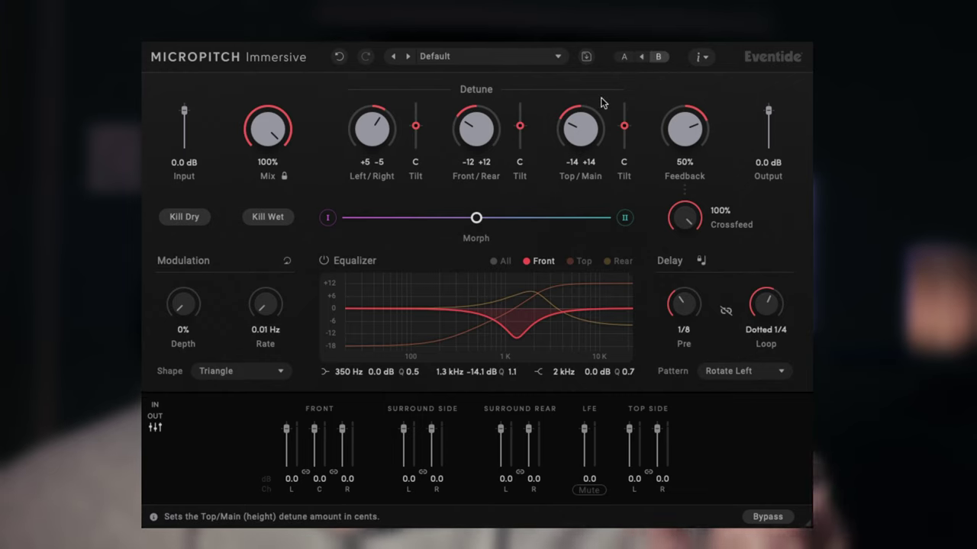
{"action": "left_click_drag", "start_coordinate": [604, 102], "coordinate": [604, 90]}
{"action": "left_click", "coordinate": [624, 58]}
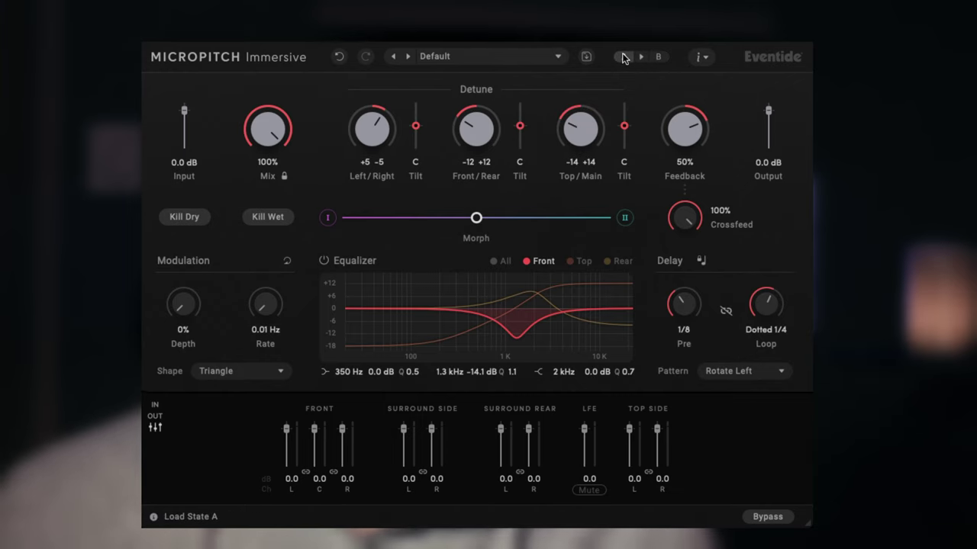
{"action": "left_click", "coordinate": [622, 60]}
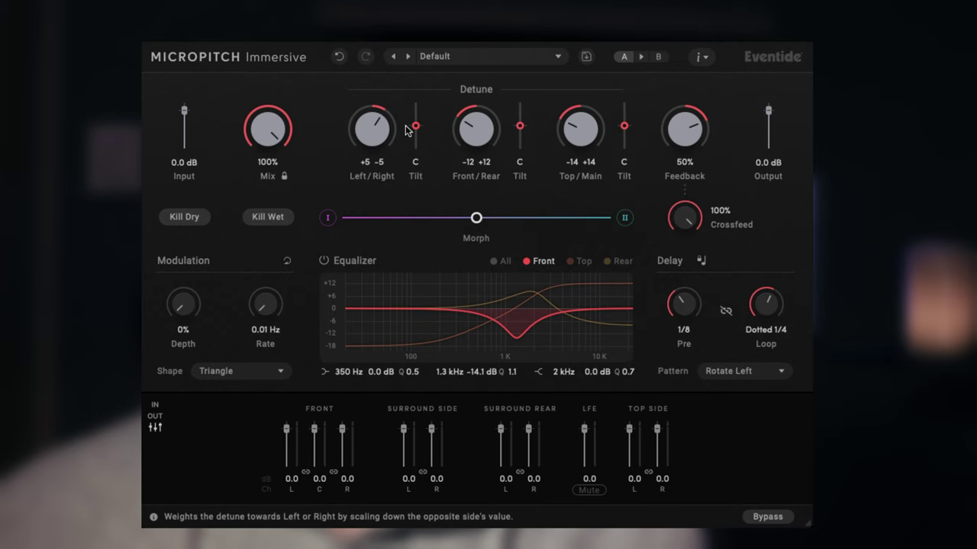
{"action": "left_click_drag", "start_coordinate": [184, 111], "coordinate": [190, 145]}
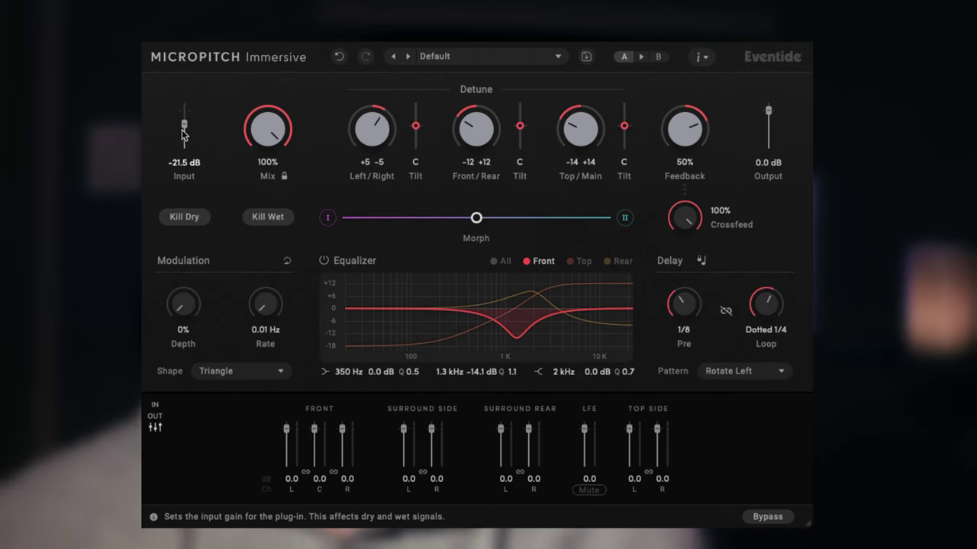
{"action": "double_click", "coordinate": [184, 125]}
{"action": "left_click_drag", "start_coordinate": [252, 131], "coordinate": [250, 145]}
{"action": "double_click", "coordinate": [249, 145]}
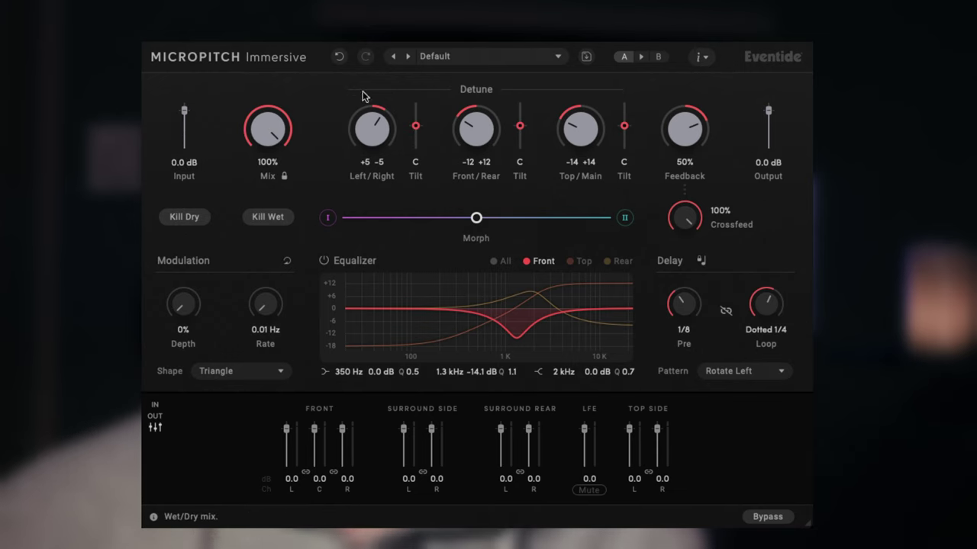
{"action": "mouse_move", "coordinate": [767, 110]}
{"action": "left_mouse_down"}
{"action": "mouse_move", "coordinate": [770, 151]}
{"action": "mouse_move", "coordinate": [781, 112]}
{"action": "left_mouse_up"}
{"action": "double_click", "coordinate": [775, 115]}
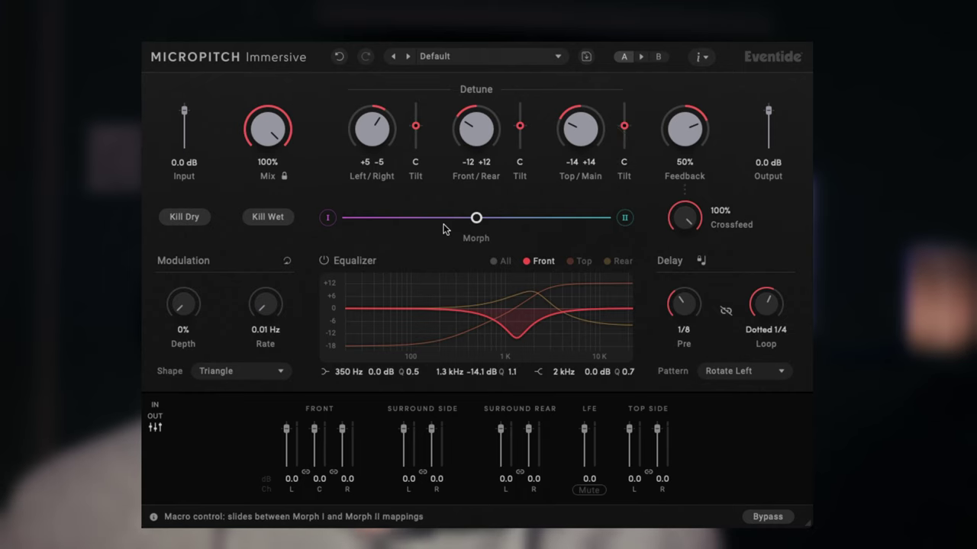
{"action": "mouse_move", "coordinate": [476, 221]}
{"action": "left_mouse_down"}
{"action": "mouse_move", "coordinate": [344, 219]}
{"action": "mouse_move", "coordinate": [597, 231]}
{"action": "mouse_move", "coordinate": [481, 223]}
{"action": "left_mouse_up"}
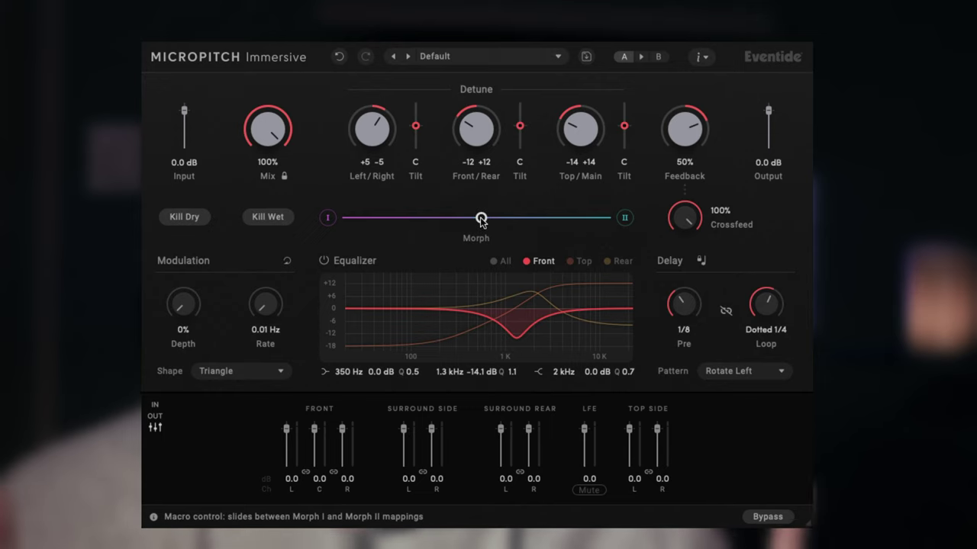
Exit Morph I/II mapping and switch the EQ display from All to the Rear curve.
{"action": "left_click", "coordinate": [328, 219]}
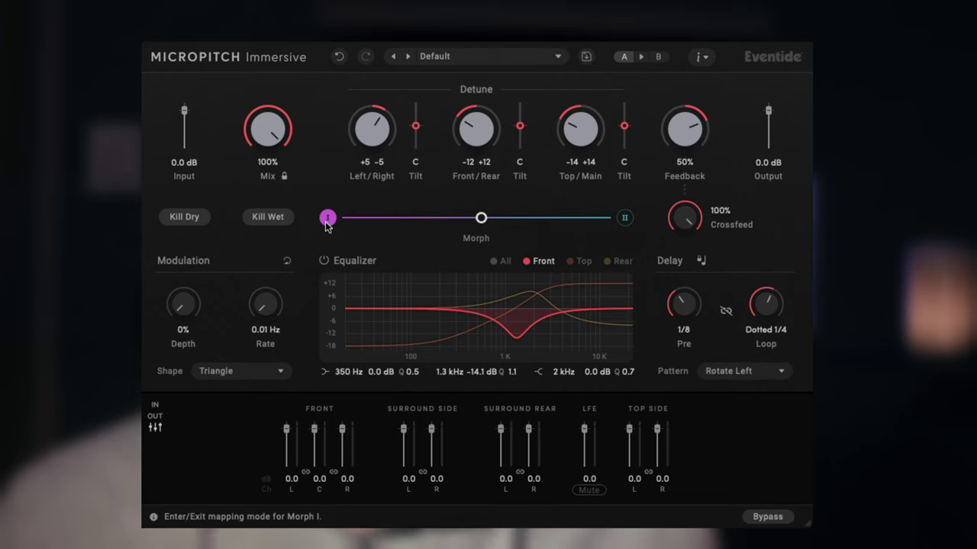
{"action": "left_click", "coordinate": [625, 218]}
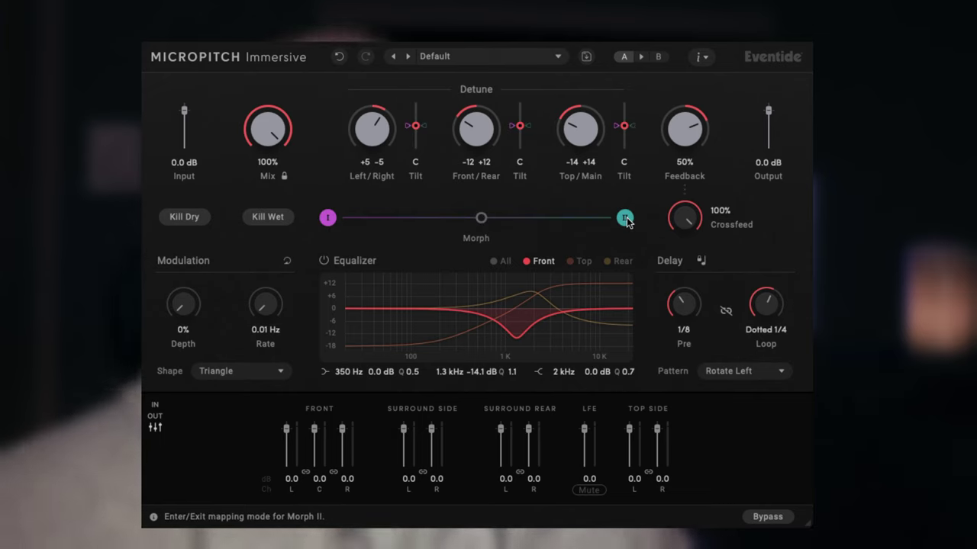
{"action": "left_click", "coordinate": [624, 219]}
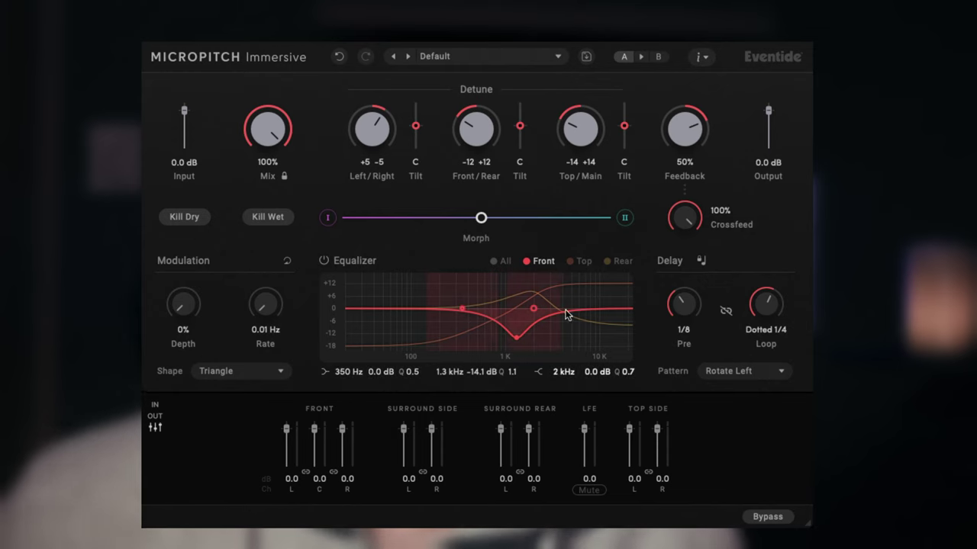
{"action": "left_click", "coordinate": [501, 263]}
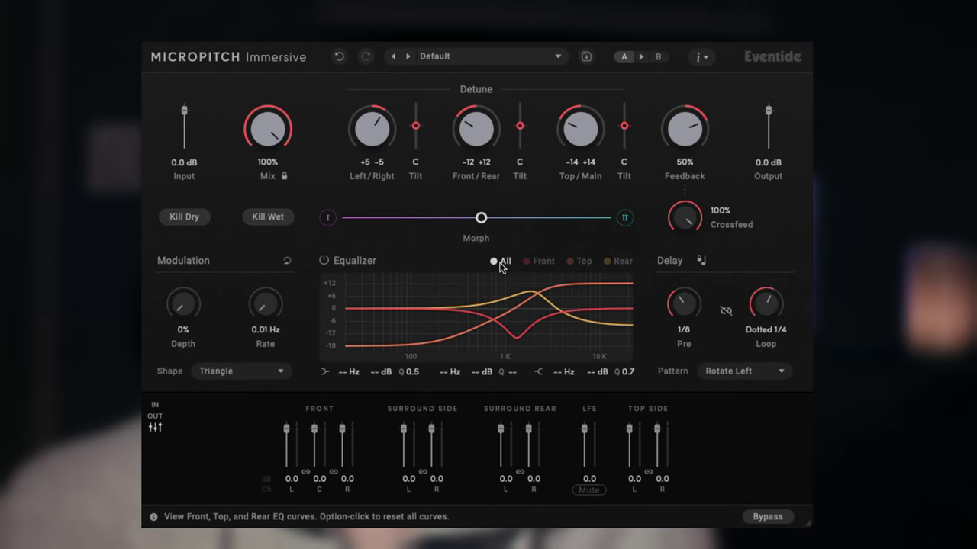
{"action": "left_click", "coordinate": [544, 264]}
{"action": "left_click", "coordinate": [577, 263]}
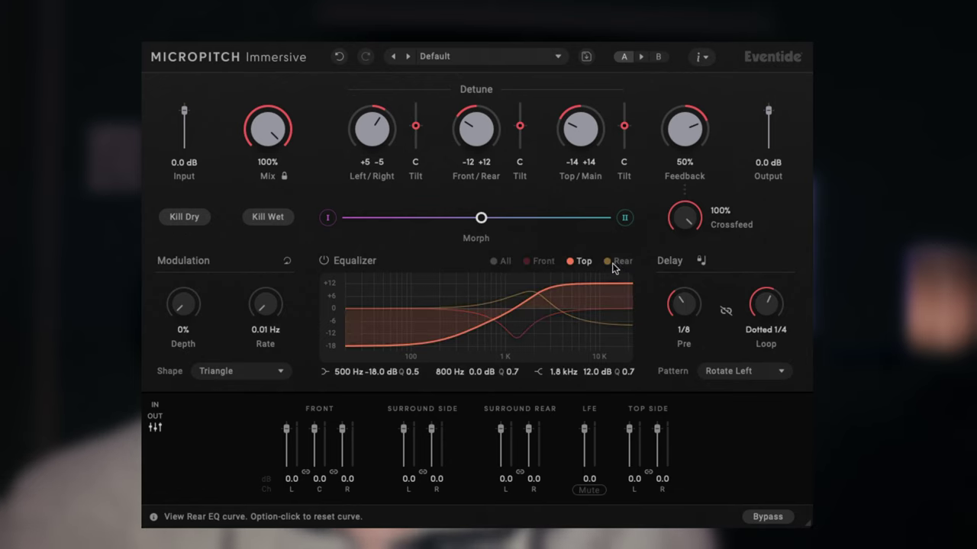
{"action": "left_click", "coordinate": [618, 262]}
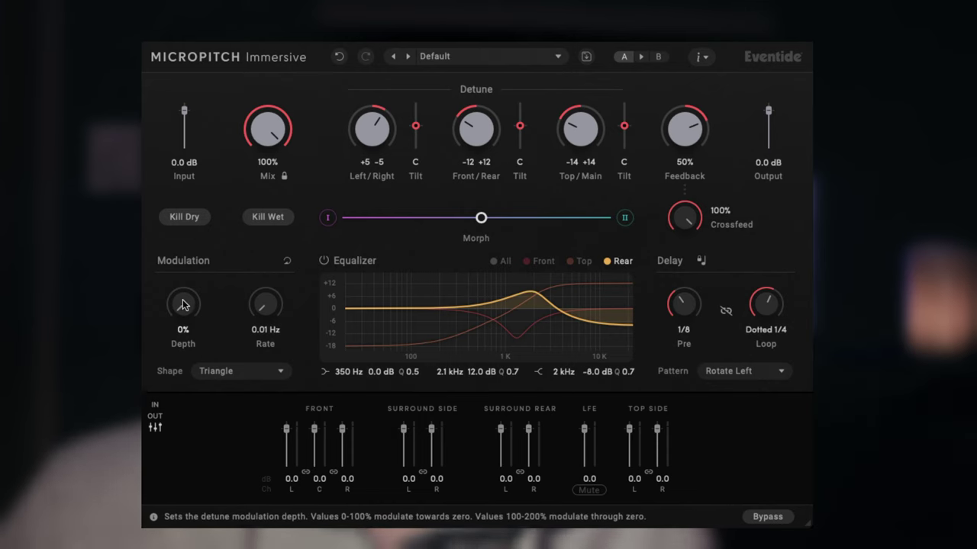
Check the Shape, Sync and Pattern lists, keeping Triangle modulation and Rotate Left.
{"action": "left_click", "coordinate": [272, 373]}
{"action": "left_click", "coordinate": [293, 350]}
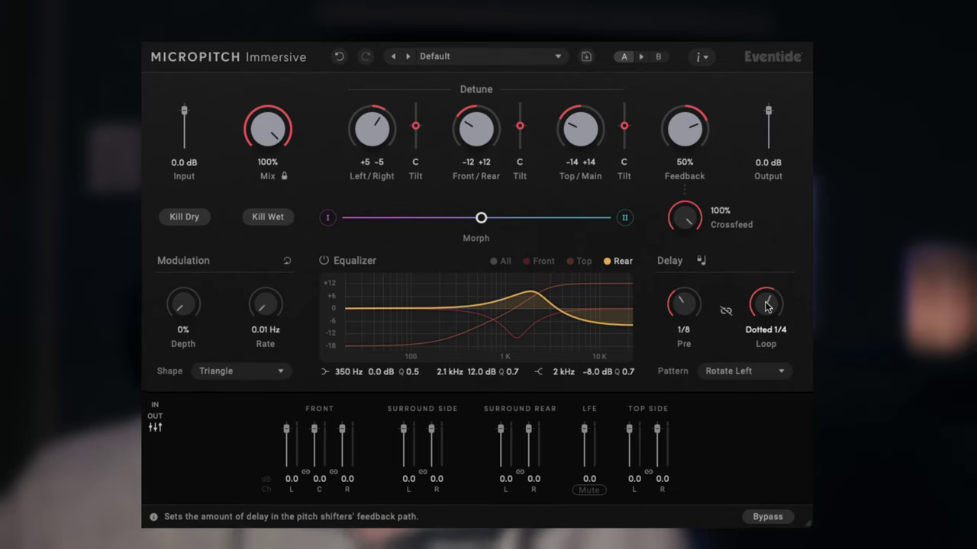
{"action": "left_click", "coordinate": [702, 262]}
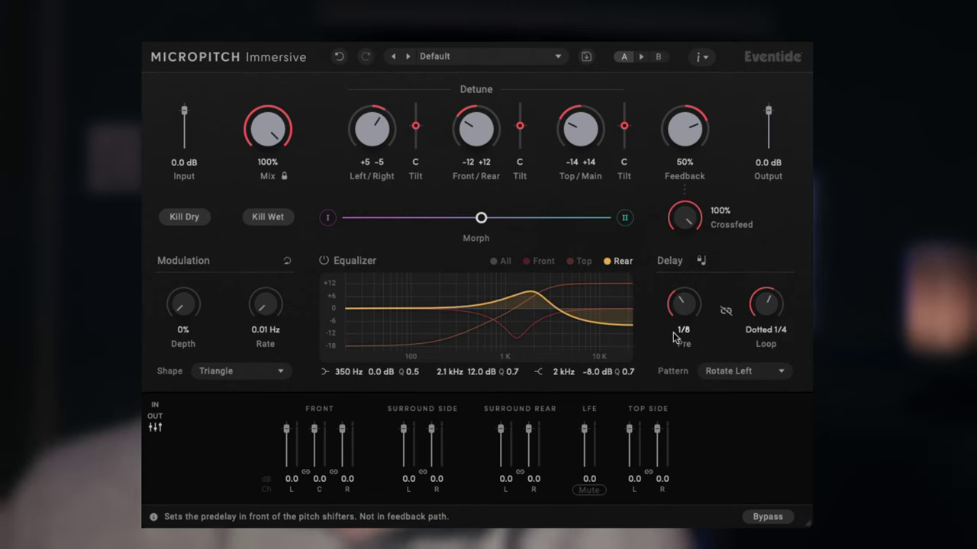
{"action": "left_click", "coordinate": [730, 371]}
{"action": "left_click", "coordinate": [715, 347]}
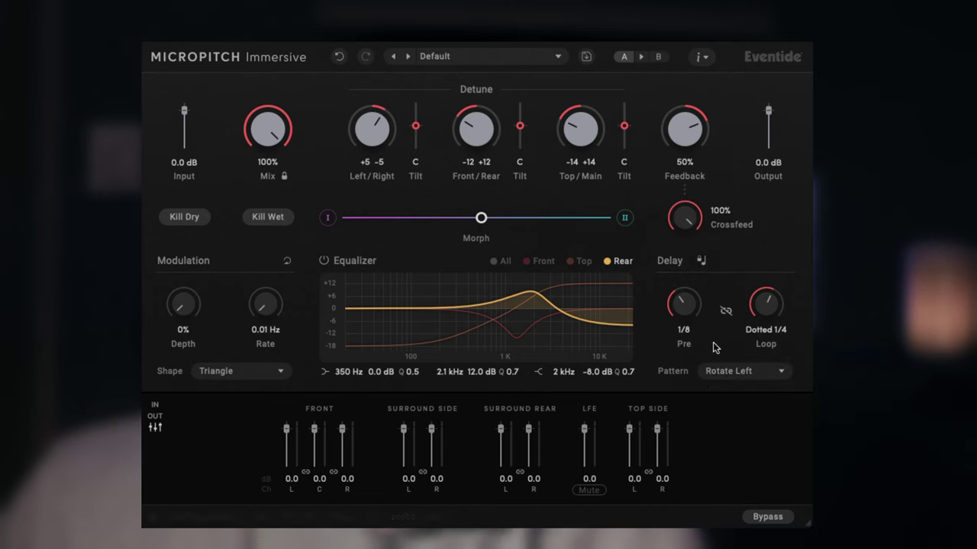
Cycle the minimized input/output meters, then expand the full output gain faders and meters.
{"action": "left_click", "coordinate": [156, 418]}
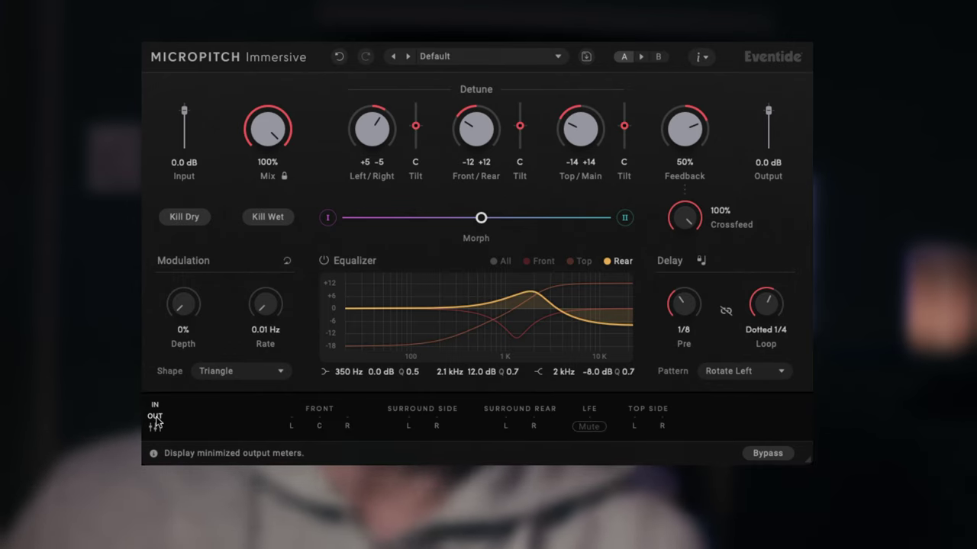
{"action": "left_click", "coordinate": [156, 417]}
{"action": "left_click", "coordinate": [156, 417]}
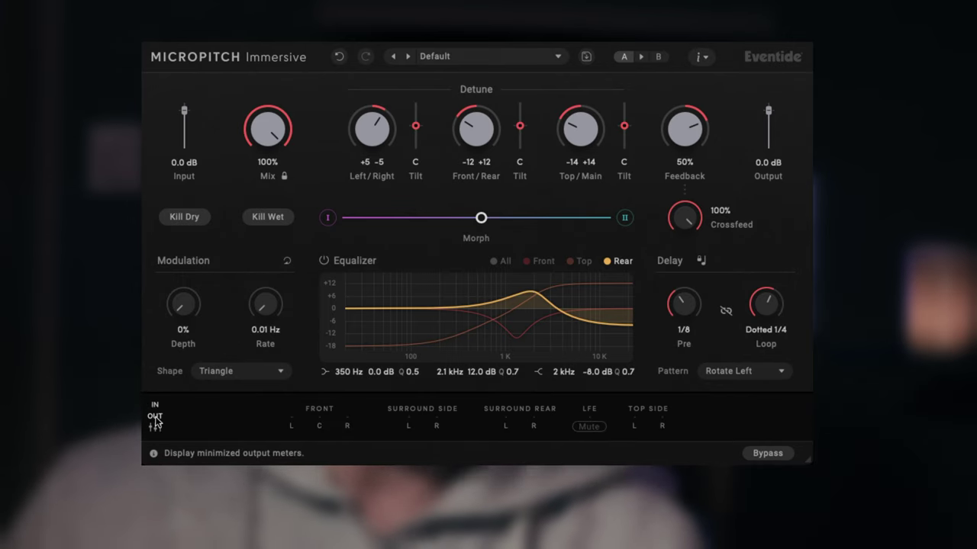
{"action": "left_click", "coordinate": [155, 406]}
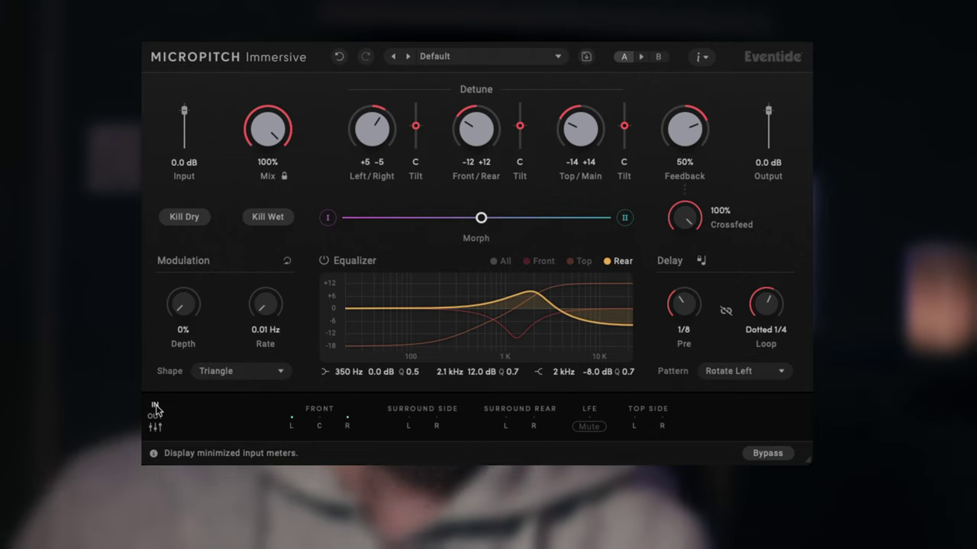
{"action": "left_click", "coordinate": [156, 417]}
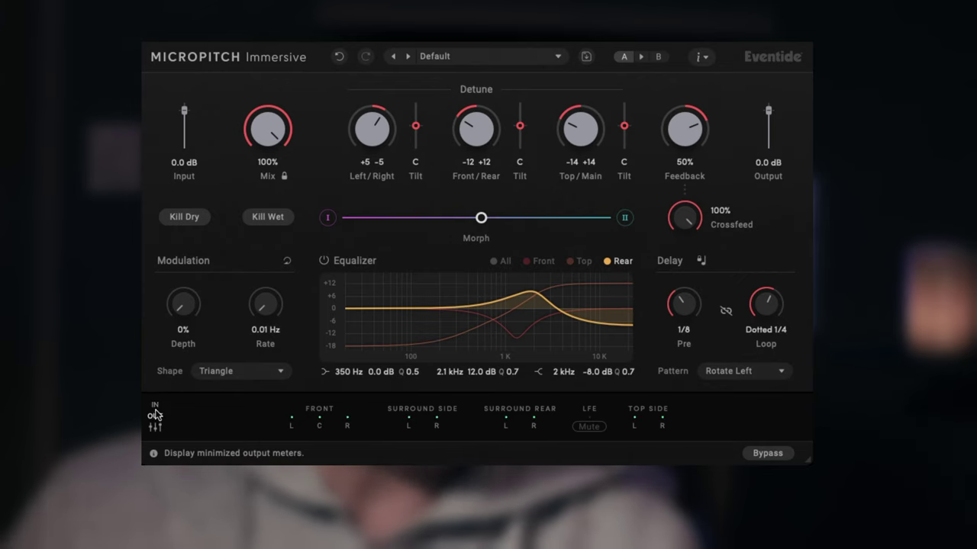
{"action": "left_click", "coordinate": [155, 407]}
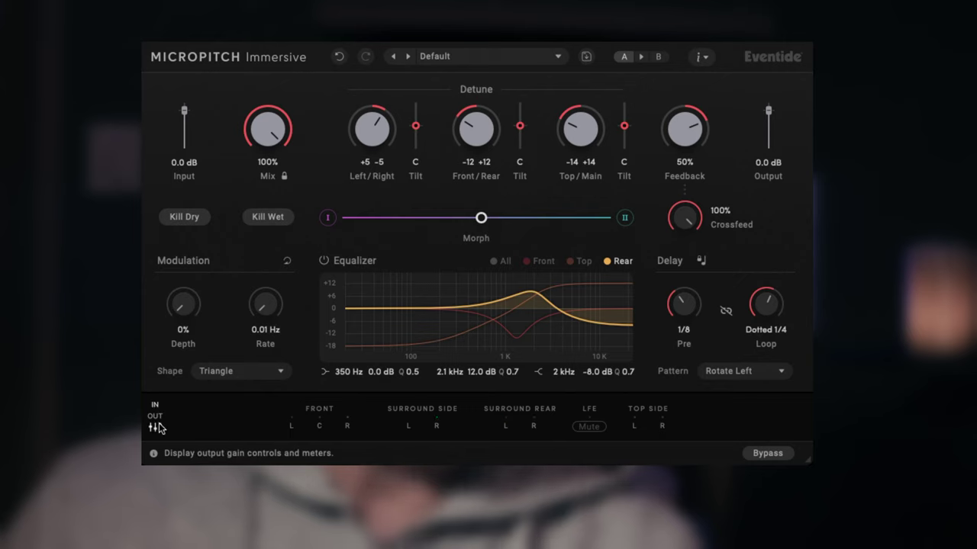
{"action": "left_click", "coordinate": [155, 427]}
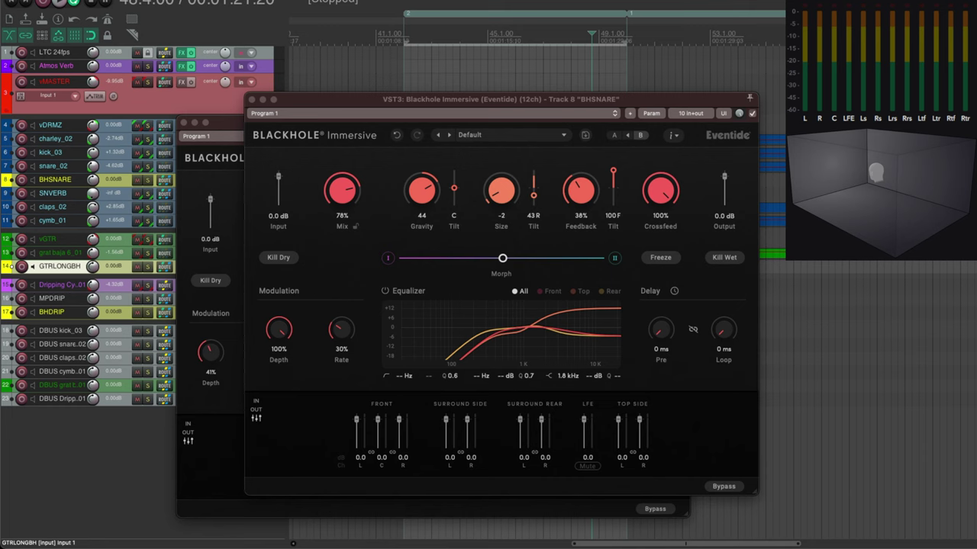
Bring the Blackhole Immersive window forward and start playback.
{"action": "left_click", "coordinate": [733, 252]}
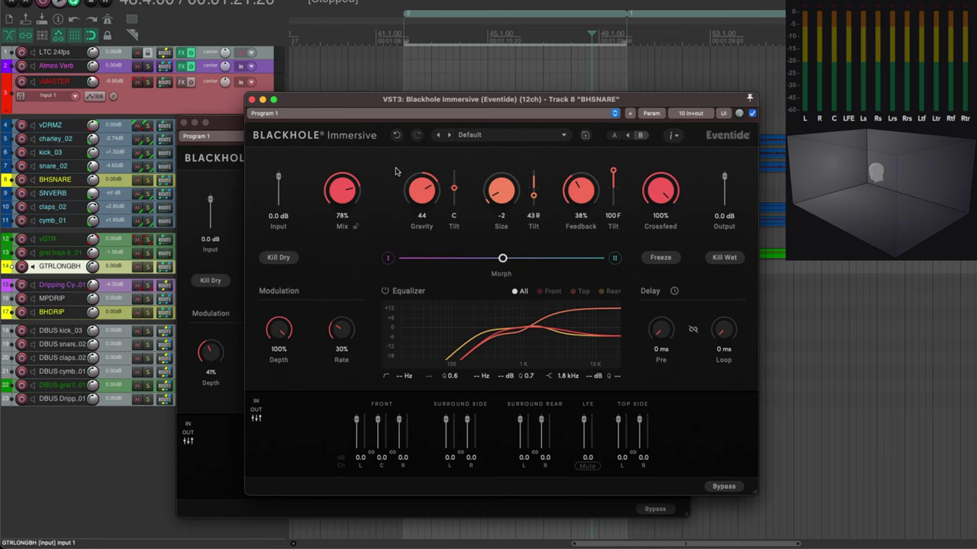
{"action": "key", "text": "space"}
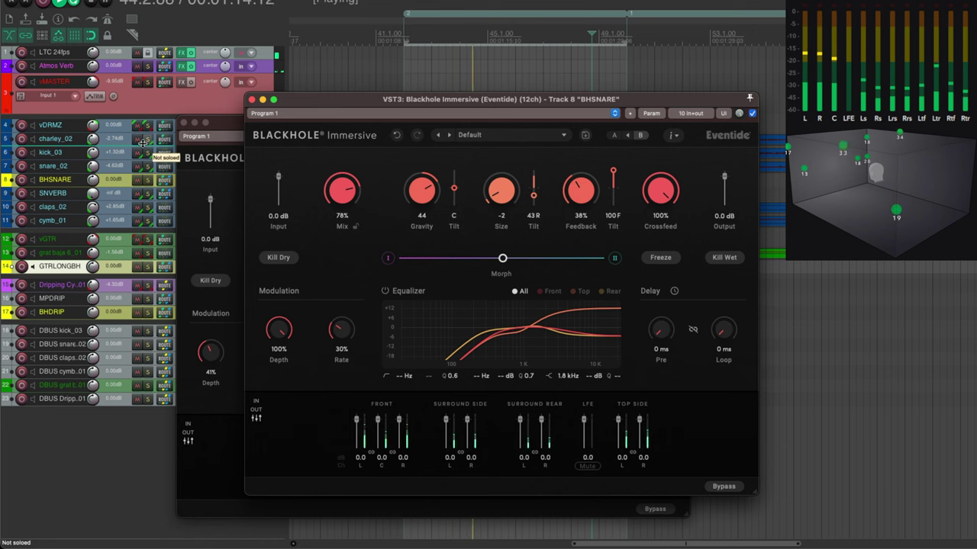
Solo snare_02, raise Blackhole Immersive's Mix to 100% and lock it.
{"action": "left_click", "coordinate": [148, 167]}
{"action": "left_click", "coordinate": [149, 167]}
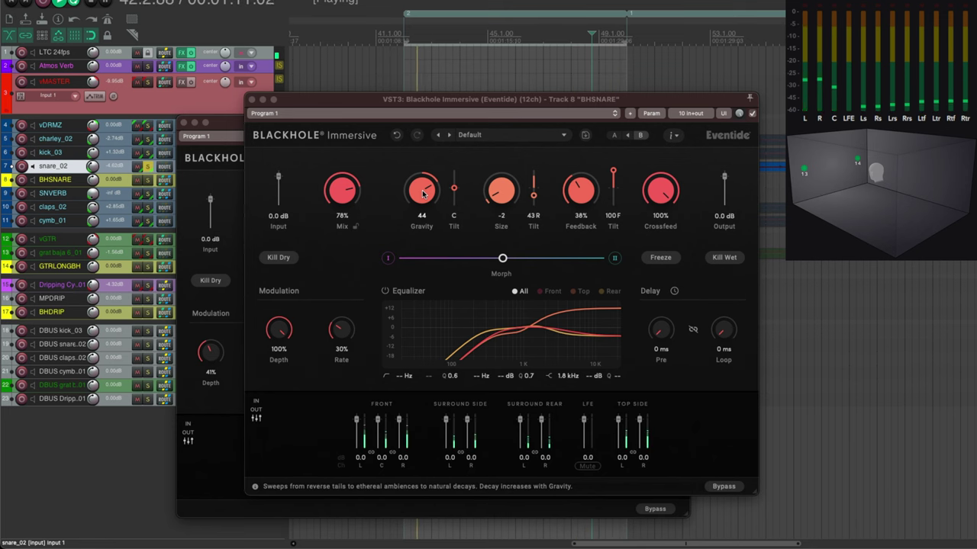
{"action": "left_click", "coordinate": [336, 198]}
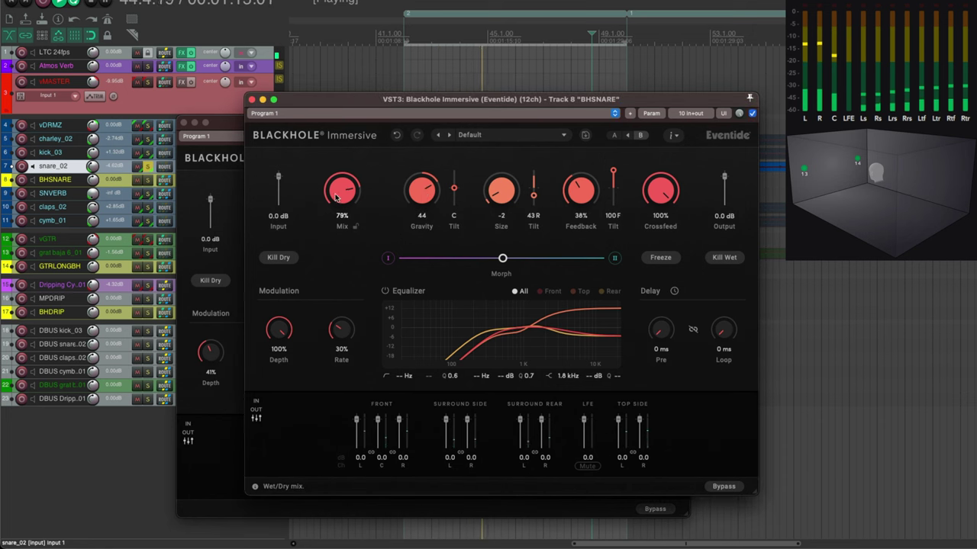
{"action": "left_click_drag", "start_coordinate": [336, 199], "coordinate": [355, 233]}
{"action": "left_click", "coordinate": [355, 227]}
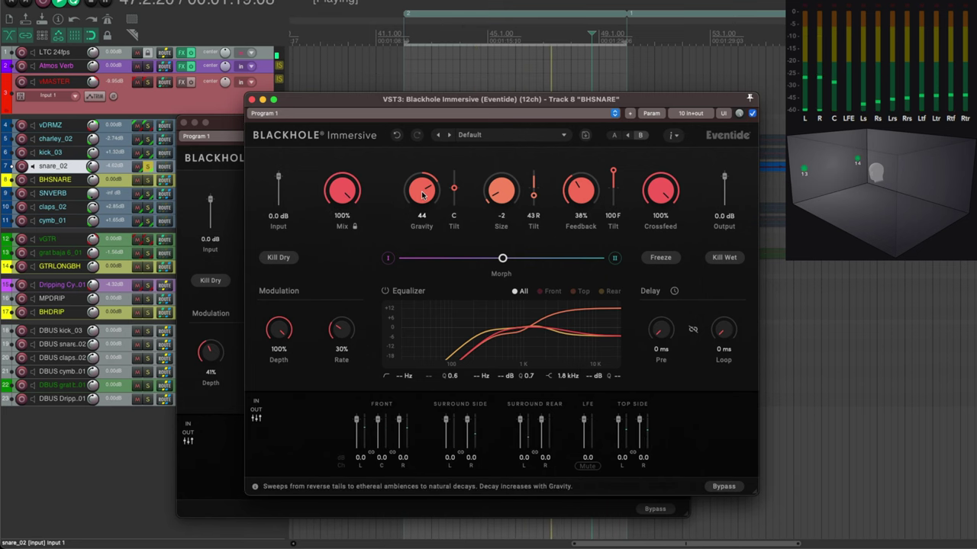
Experiment with Gravity and Size, resetting Feedback to 0% and settling Size around -7.
{"action": "left_click_drag", "start_coordinate": [422, 194], "coordinate": [428, 156]}
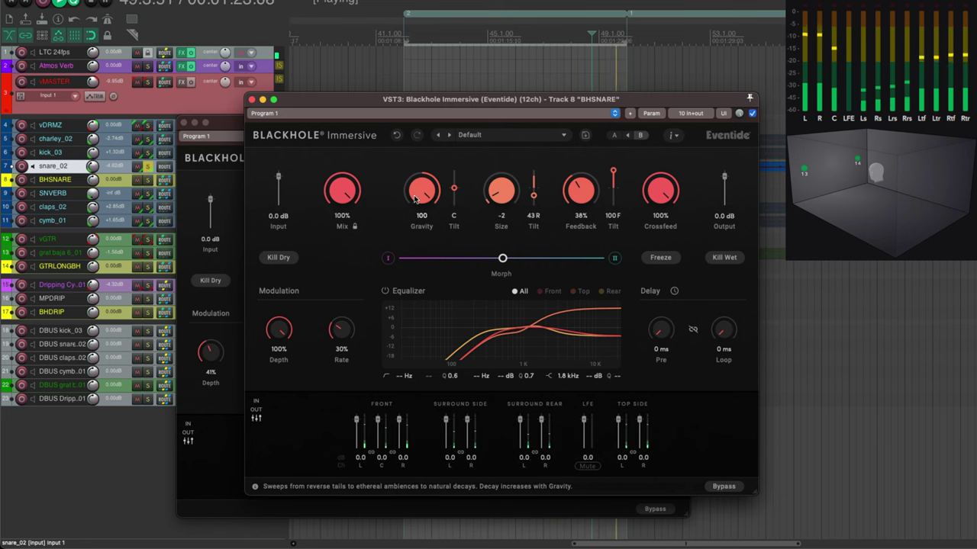
{"action": "left_click_drag", "start_coordinate": [501, 197], "coordinate": [502, 194]}
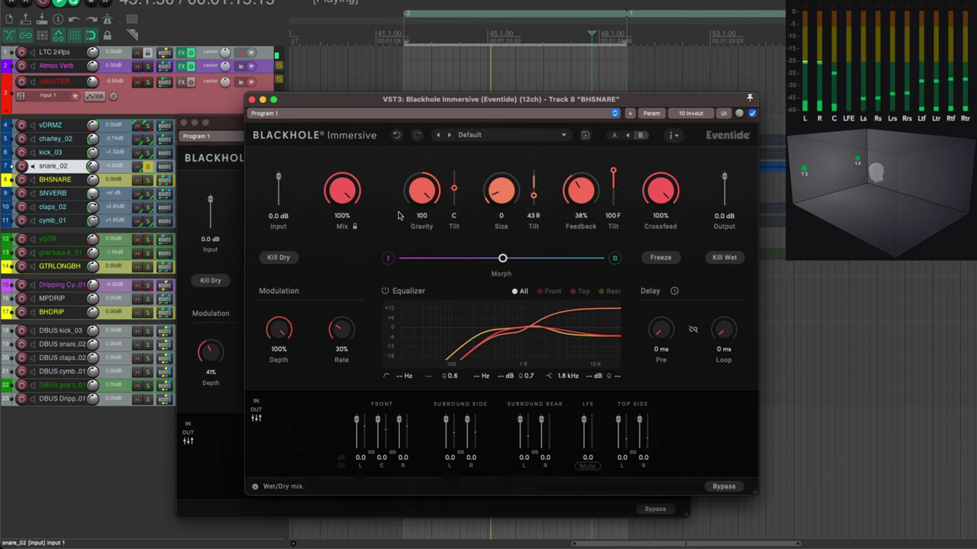
{"action": "left_click_drag", "start_coordinate": [422, 191], "coordinate": [394, 284]}
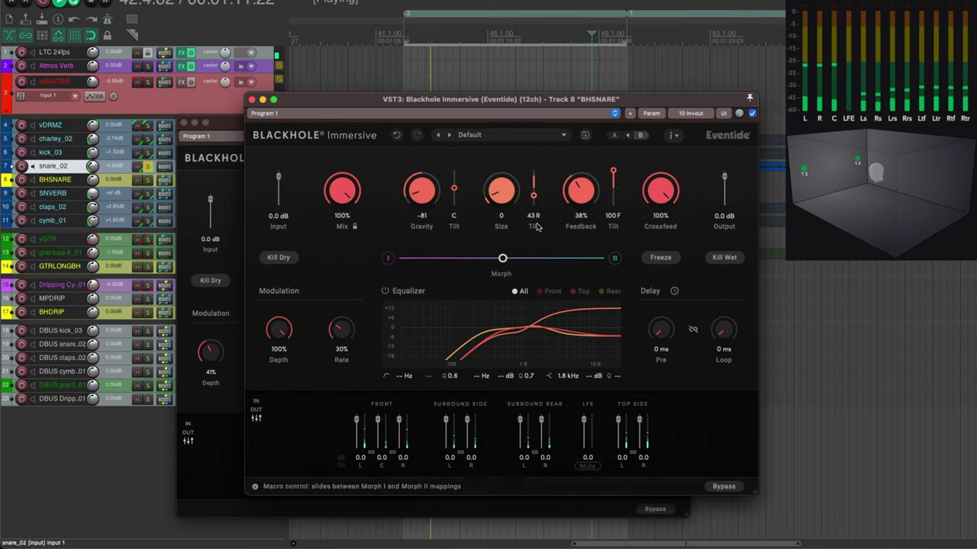
{"action": "double_click", "coordinate": [580, 191]}
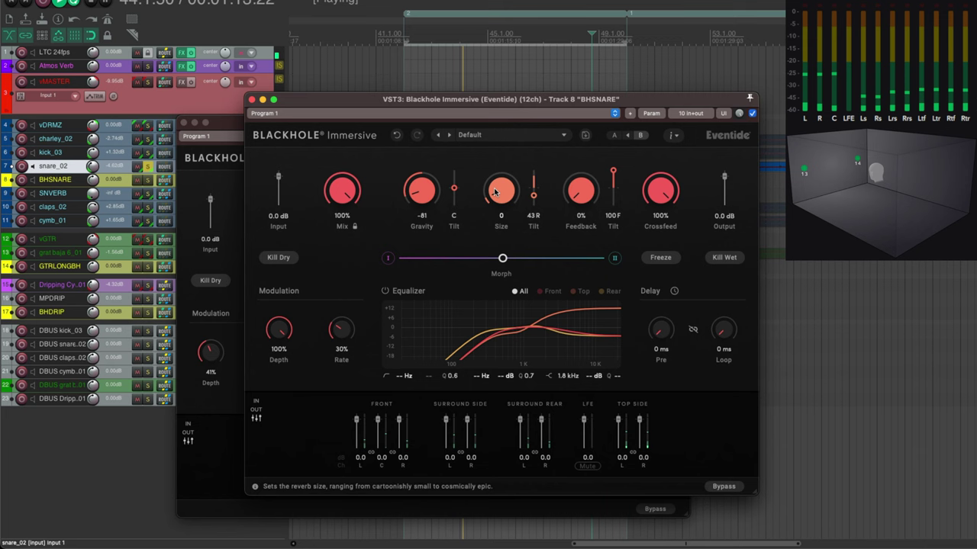
{"action": "left_click_drag", "start_coordinate": [500, 192], "coordinate": [499, 260]}
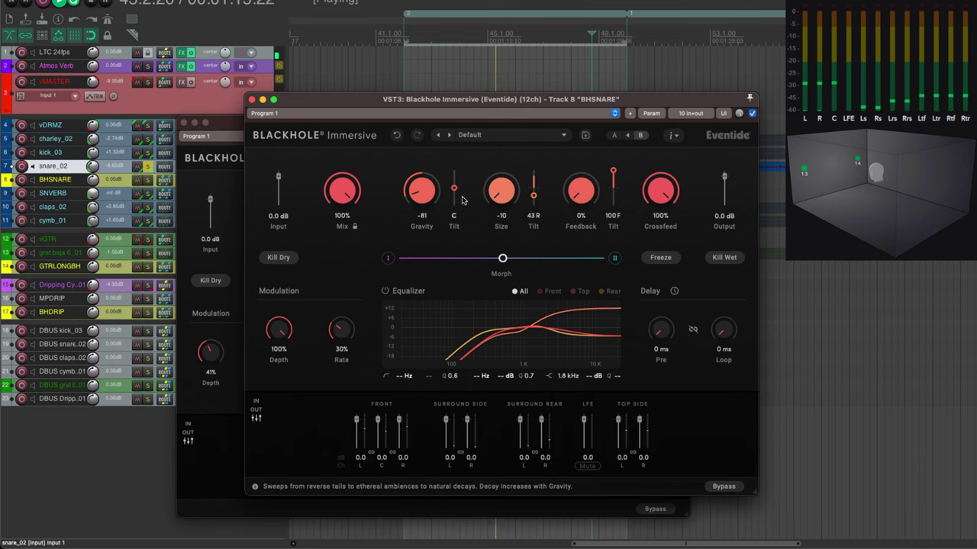
{"action": "left_click_drag", "start_coordinate": [500, 206], "coordinate": [501, 188]}
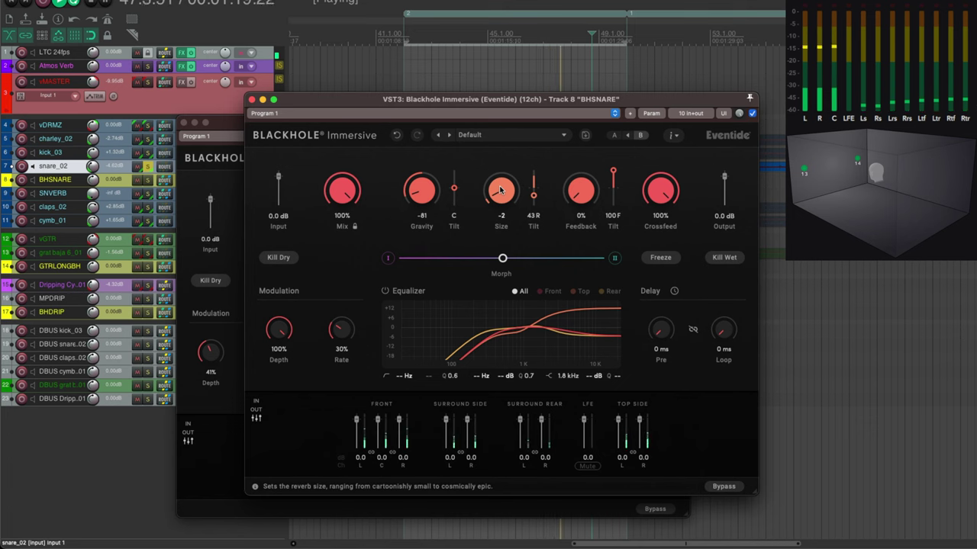
{"action": "left_click_drag", "start_coordinate": [424, 193], "coordinate": [423, 197]}
{"action": "left_click_drag", "start_coordinate": [501, 190], "coordinate": [502, 192]}
Turn modulation Rate and Depth to 0% and bring Gravity back up to 28.
{"action": "left_click_drag", "start_coordinate": [341, 328], "coordinate": [344, 385]}
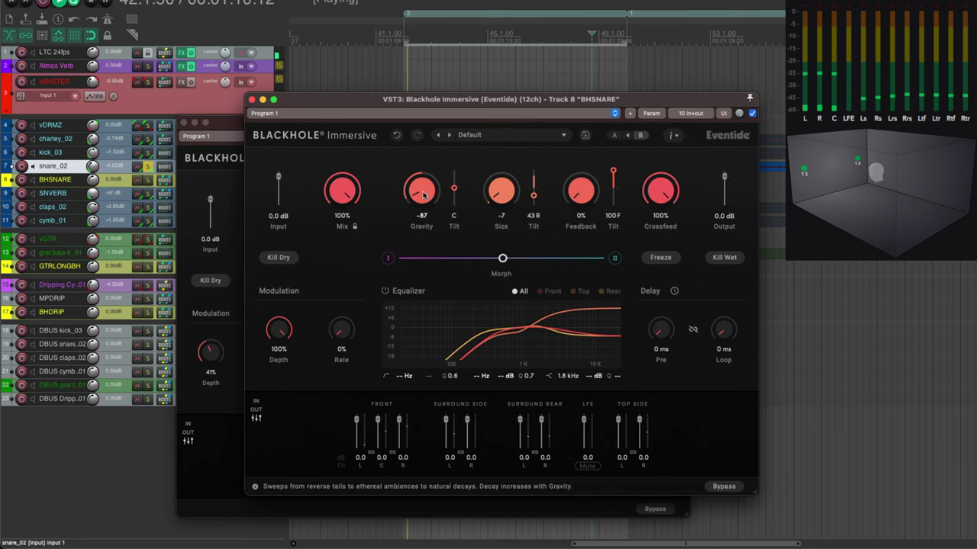
{"action": "left_click_drag", "start_coordinate": [279, 329], "coordinate": [281, 458]}
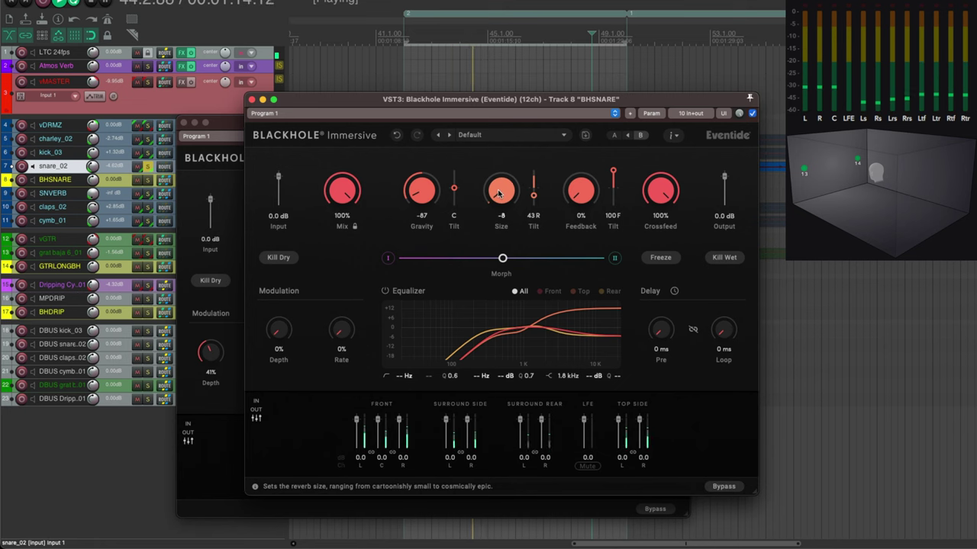
{"action": "scroll", "coordinate": [500, 192], "scroll_direction": "down", "scroll_amount": 2}
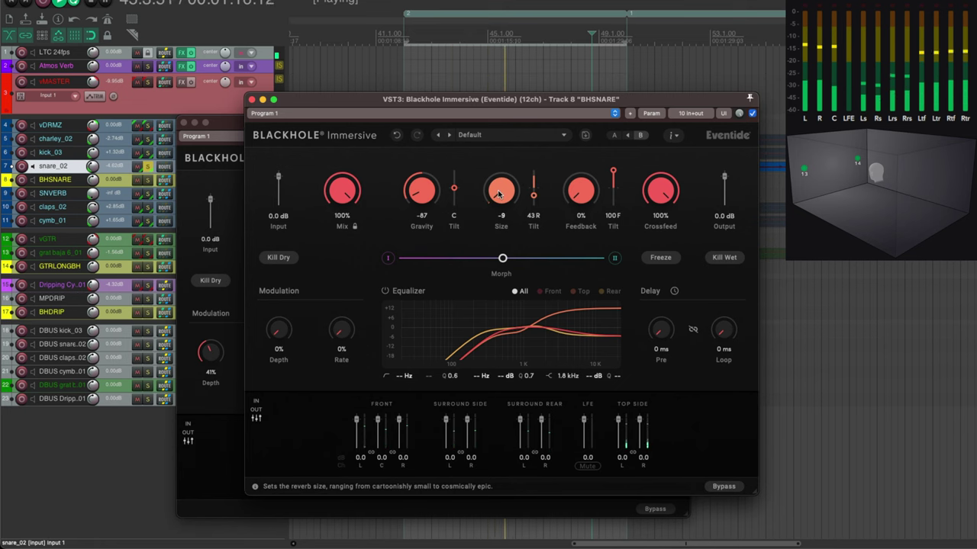
{"action": "scroll", "coordinate": [424, 194], "scroll_direction": "up", "scroll_amount": 7}
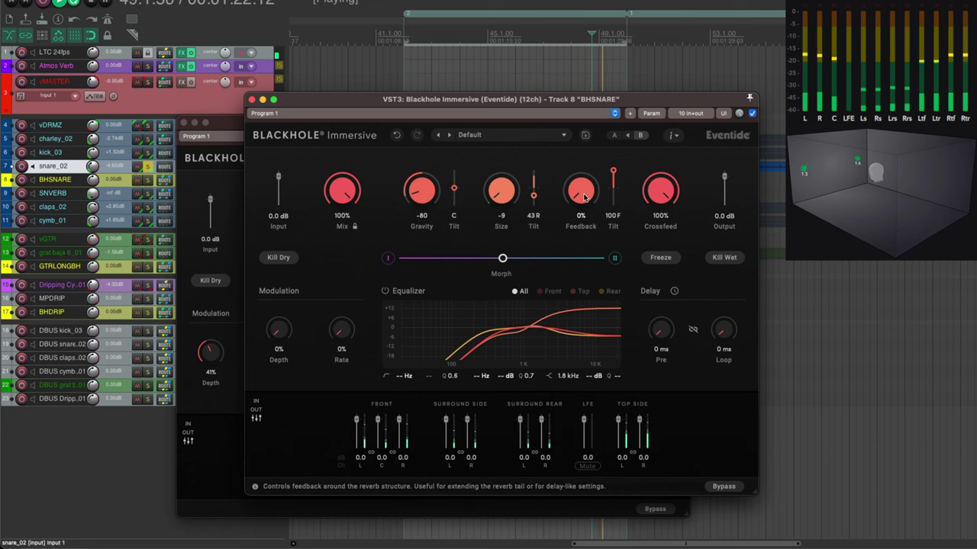
{"action": "left_click_drag", "start_coordinate": [424, 205], "coordinate": [442, 146]}
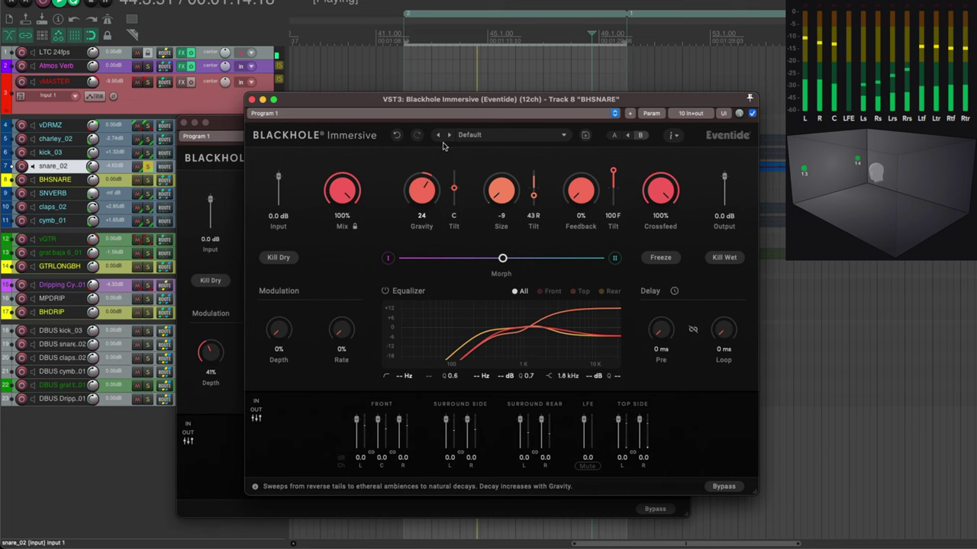
{"action": "scroll", "coordinate": [421, 200], "scroll_direction": "up", "scroll_amount": 5}
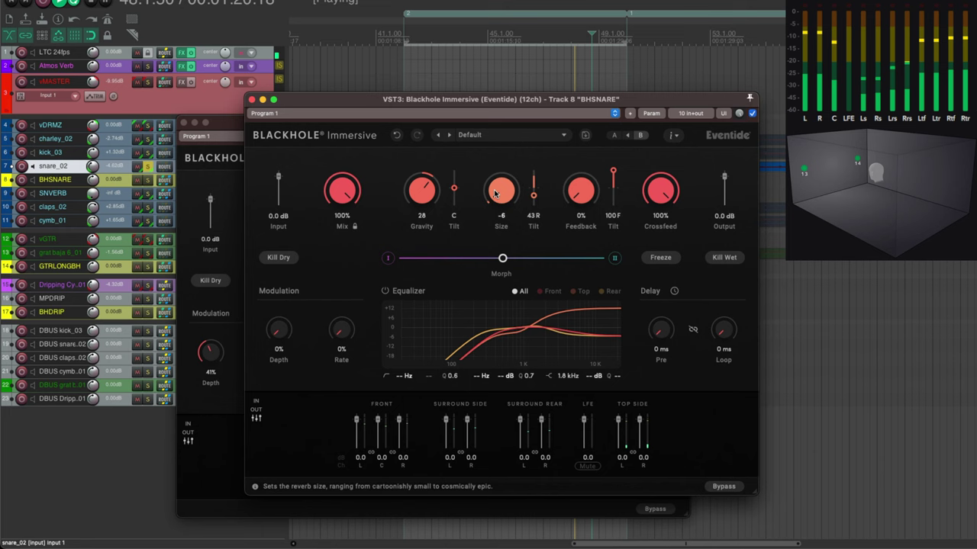
Raise the Size knob to about 41, auditioning the reverb with playback on and off.
{"action": "scroll", "coordinate": [495, 193], "scroll_direction": "up", "scroll_amount": 3}
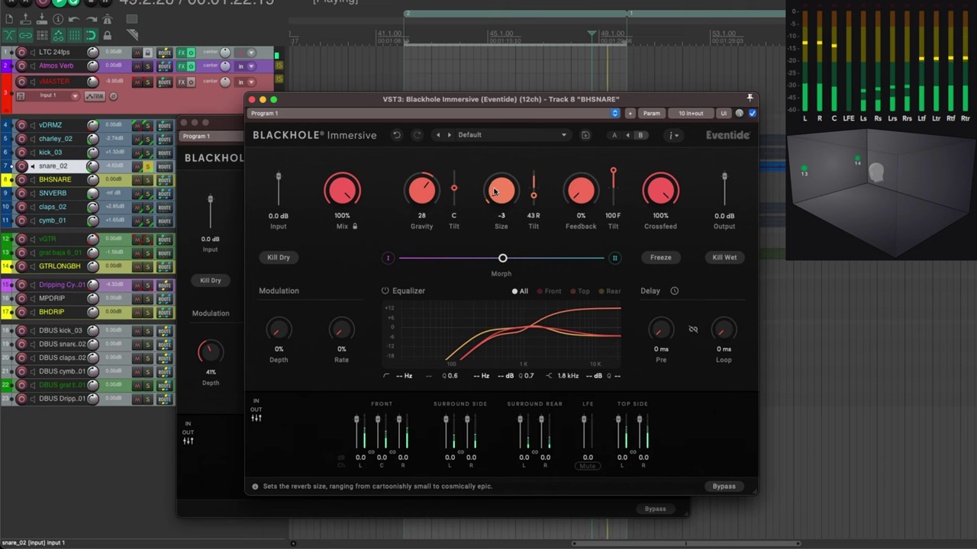
{"action": "scroll", "coordinate": [495, 195], "scroll_direction": "down", "scroll_amount": 7}
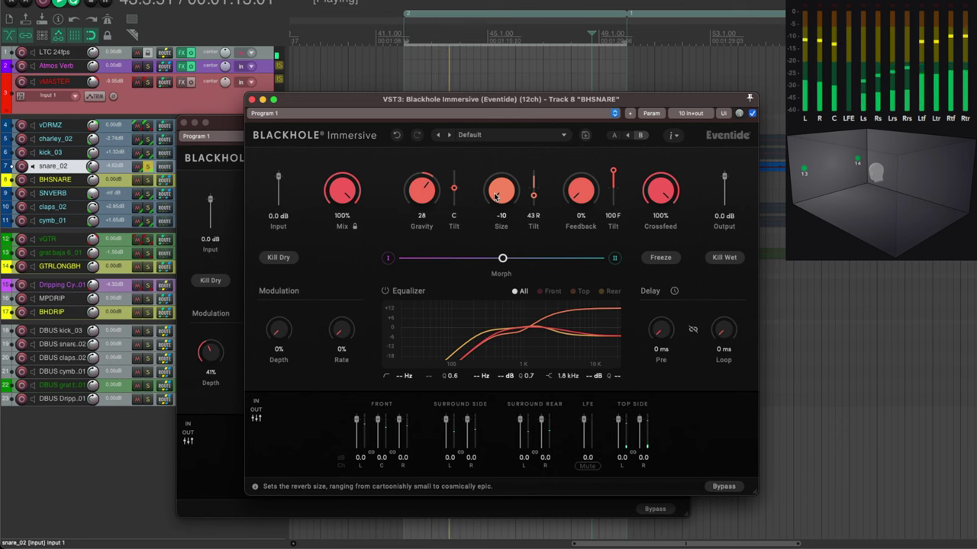
{"action": "mouse_move", "coordinate": [495, 197]}
{"action": "left_mouse_down"}
{"action": "mouse_move", "coordinate": [493, 178]}
{"action": "mouse_move", "coordinate": [498, 189]}
{"action": "left_mouse_up"}
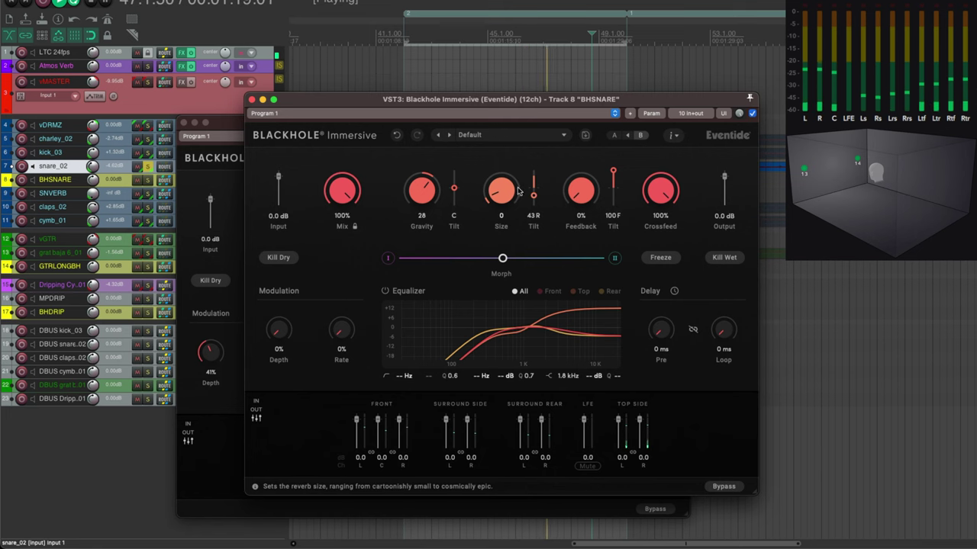
{"action": "left_click_drag", "start_coordinate": [517, 190], "coordinate": [527, 149]}
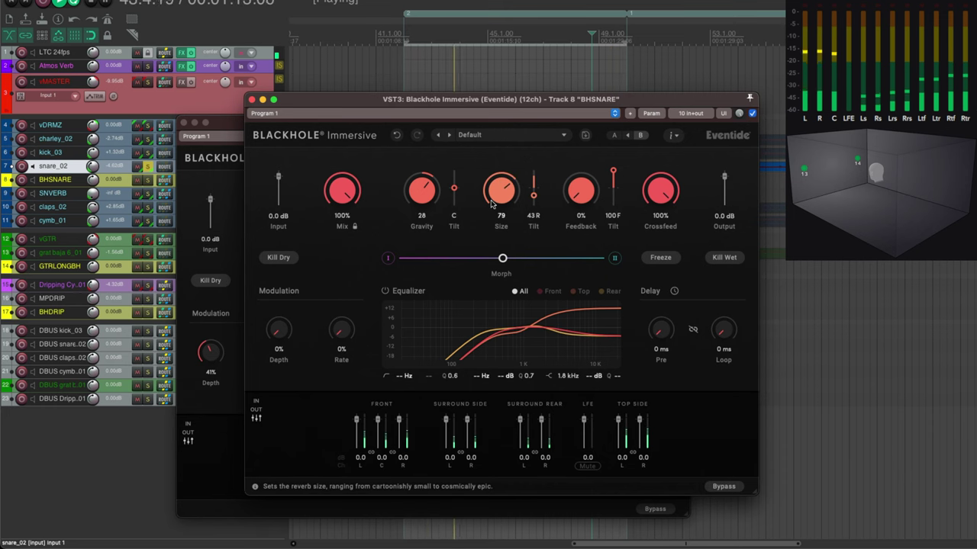
{"action": "left_click_drag", "start_coordinate": [492, 202], "coordinate": [492, 187]}
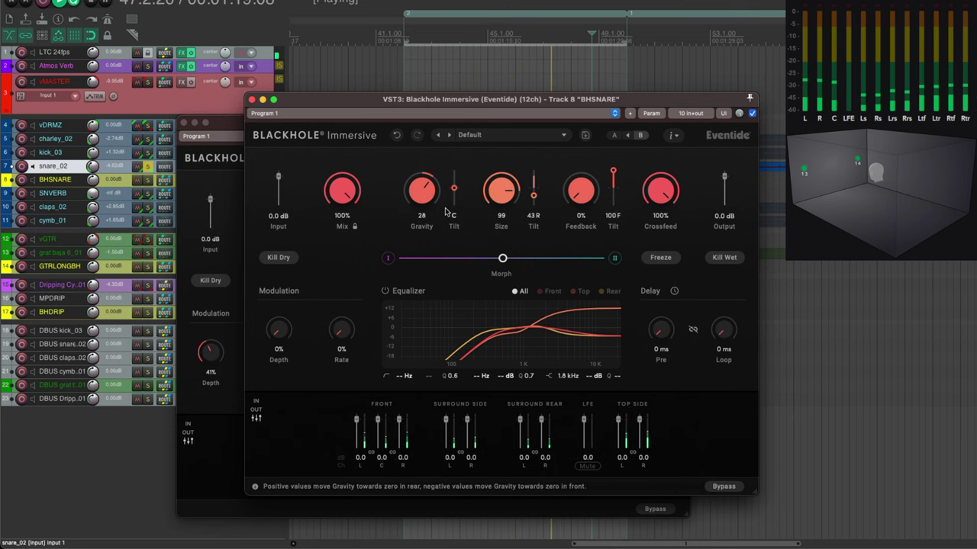
{"action": "left_click_drag", "start_coordinate": [496, 200], "coordinate": [491, 248]}
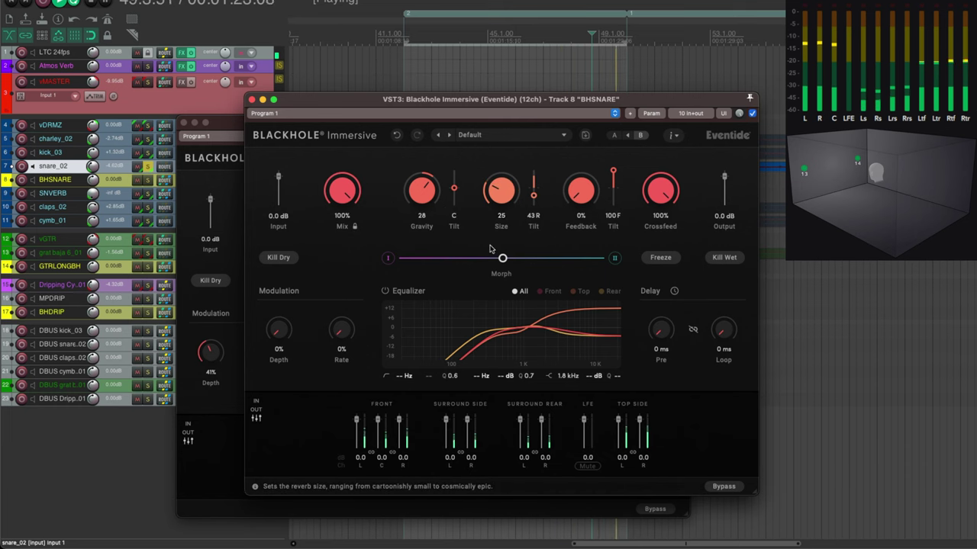
{"action": "key", "text": "space"}
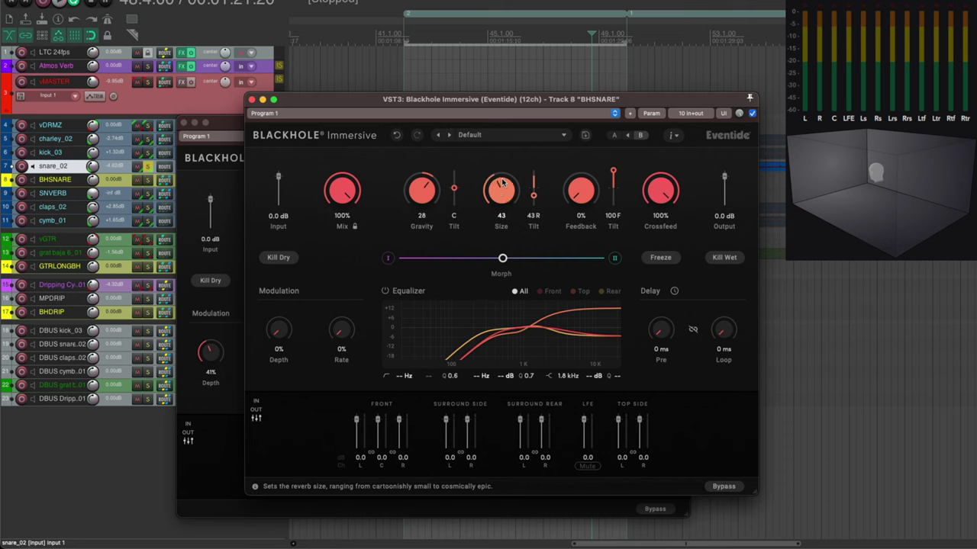
{"action": "key", "text": "space"}
{"action": "mouse_move", "coordinate": [500, 196]}
{"action": "left_mouse_down"}
{"action": "mouse_move", "coordinate": [511, 171]}
{"action": "mouse_move", "coordinate": [507, 193]}
{"action": "mouse_move", "coordinate": [490, 158]}
{"action": "mouse_move", "coordinate": [501, 174]}
{"action": "mouse_move", "coordinate": [492, 203]}
{"action": "left_mouse_up"}
{"action": "key", "text": "space"}
{"action": "scroll", "coordinate": [501, 195], "scroll_direction": "up", "scroll_amount": 4}
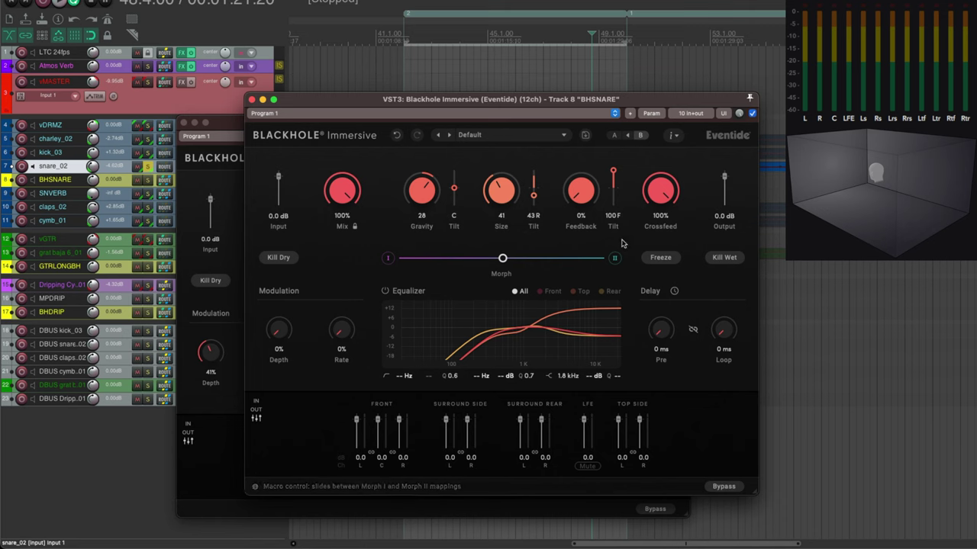
Map Size to Morph I and II and audition moving the Morph slider toward I.
{"action": "left_click", "coordinate": [388, 258]}
{"action": "left_click_drag", "start_coordinate": [500, 189], "coordinate": [496, 212]}
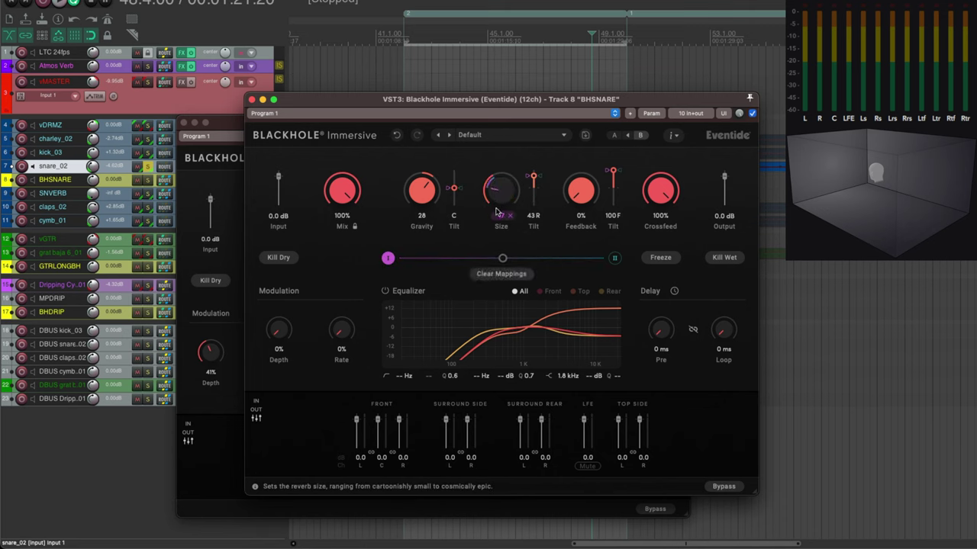
{"action": "left_click", "coordinate": [614, 258]}
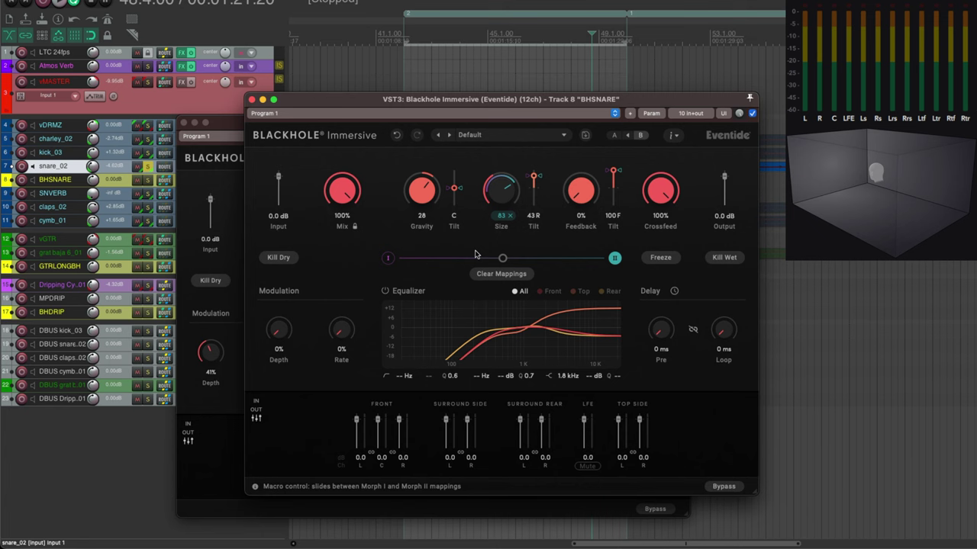
{"action": "key", "text": "space"}
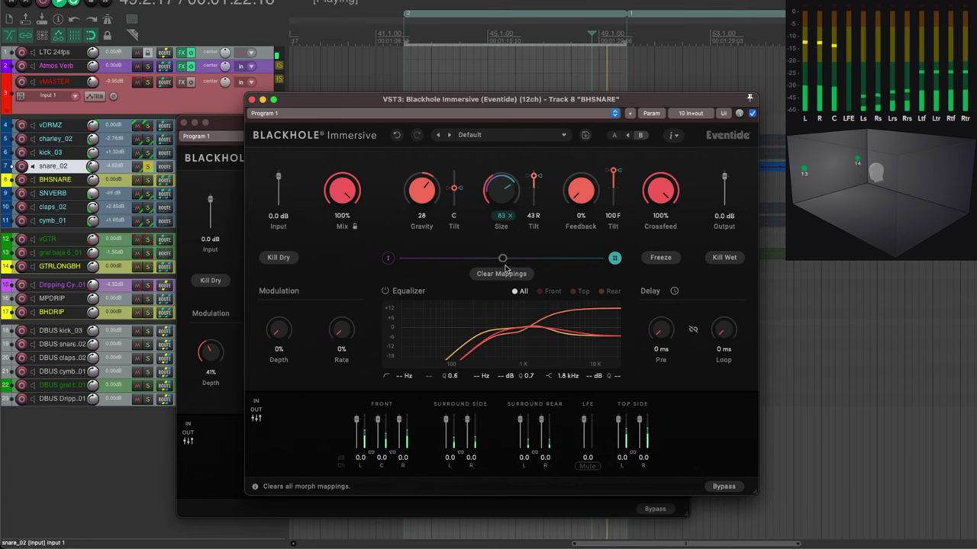
{"action": "left_click_drag", "start_coordinate": [503, 260], "coordinate": [426, 278]}
{"action": "key", "text": "space"}
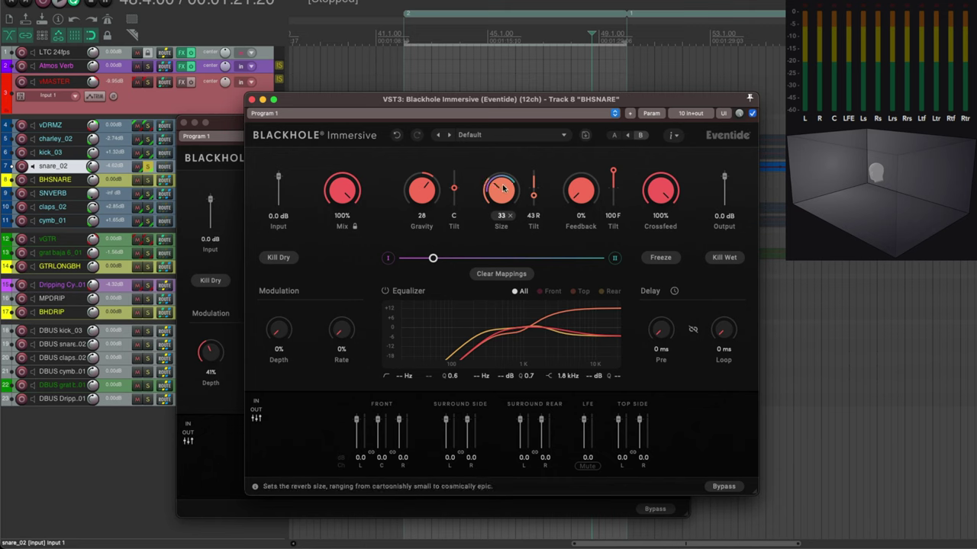
Set the mapped Size back to 40 and clear all morph mappings.
{"action": "left_click_drag", "start_coordinate": [520, 171], "coordinate": [515, 184]}
{"action": "mouse_move", "coordinate": [490, 206]}
{"action": "left_mouse_down"}
{"action": "mouse_move", "coordinate": [514, 153]}
{"action": "mouse_move", "coordinate": [501, 196]}
{"action": "left_mouse_up"}
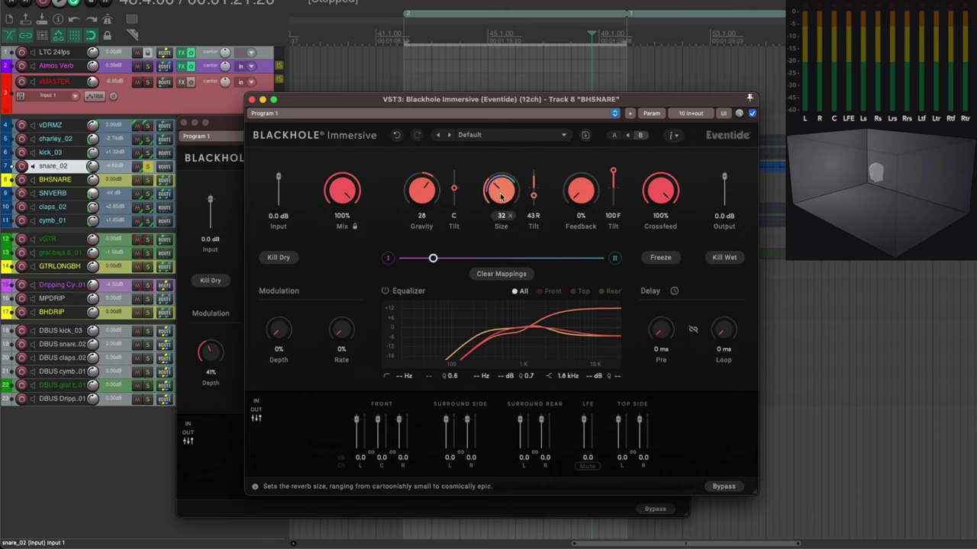
{"action": "left_click", "coordinate": [501, 273]}
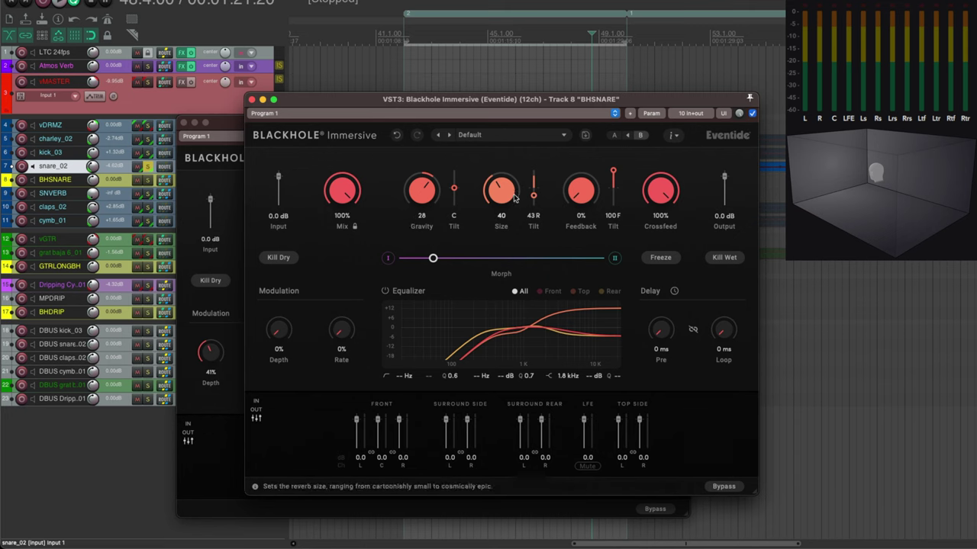
While playing, raise Feedback to 78% and lower Size to 17, then stop.
{"action": "key", "text": "space"}
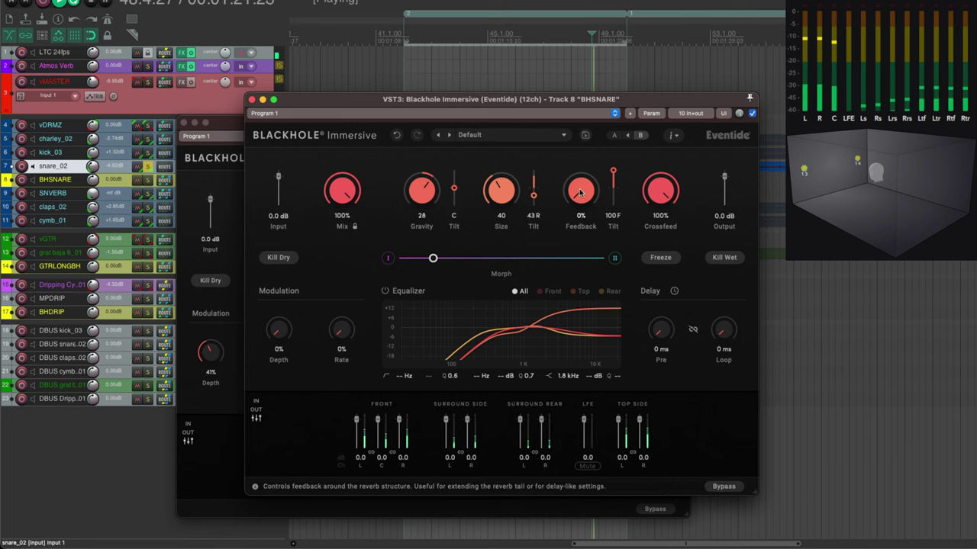
{"action": "left_click_drag", "start_coordinate": [580, 196], "coordinate": [578, 176]}
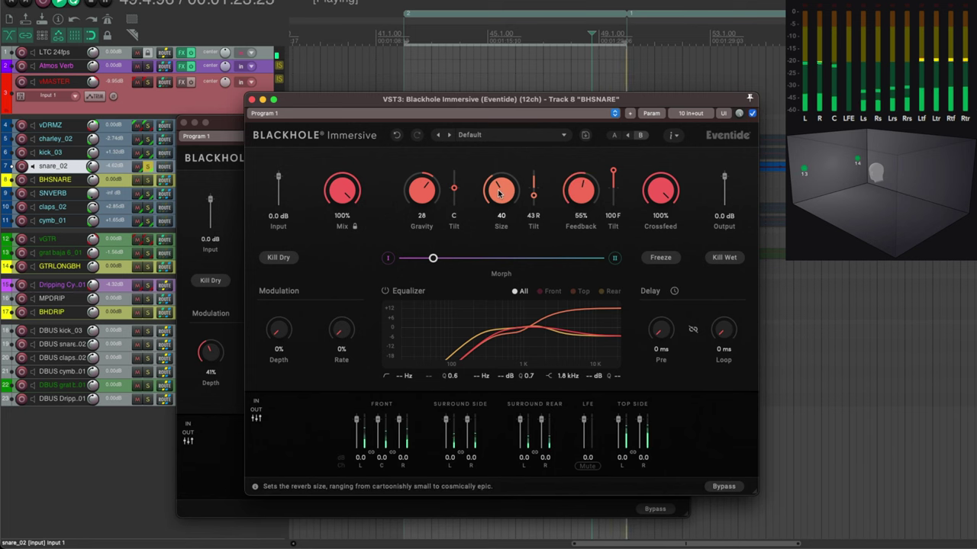
{"action": "left_click_drag", "start_coordinate": [501, 193], "coordinate": [496, 221]}
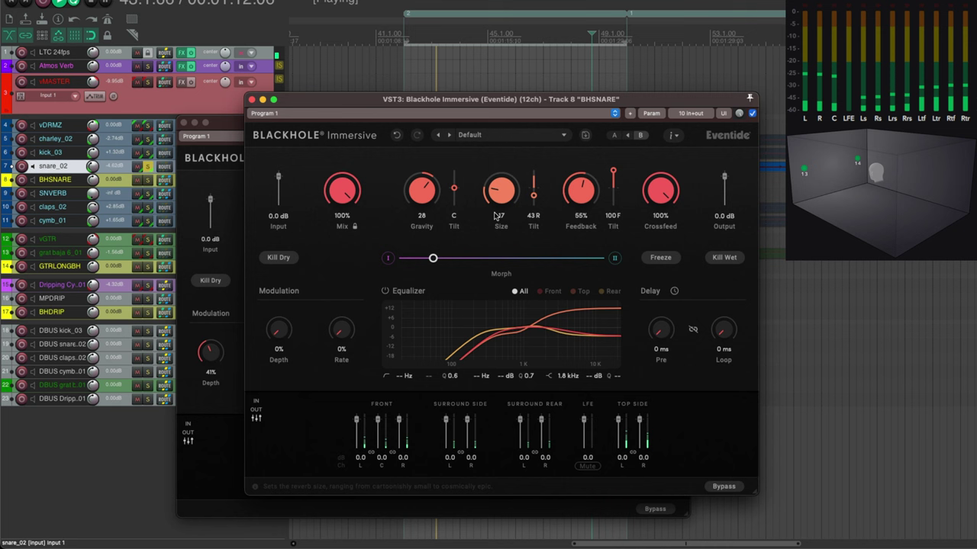
{"action": "left_click_drag", "start_coordinate": [567, 197], "coordinate": [574, 174]}
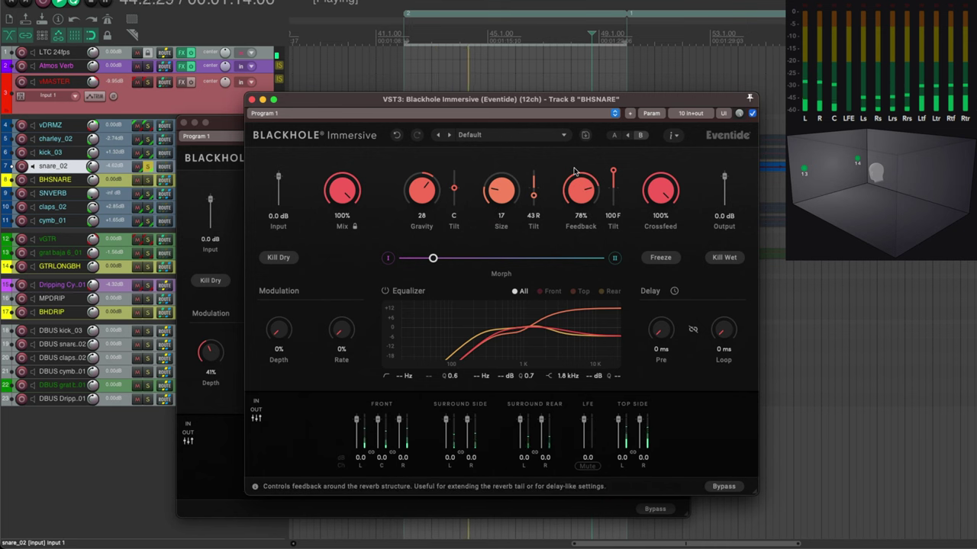
{"action": "key", "text": "space"}
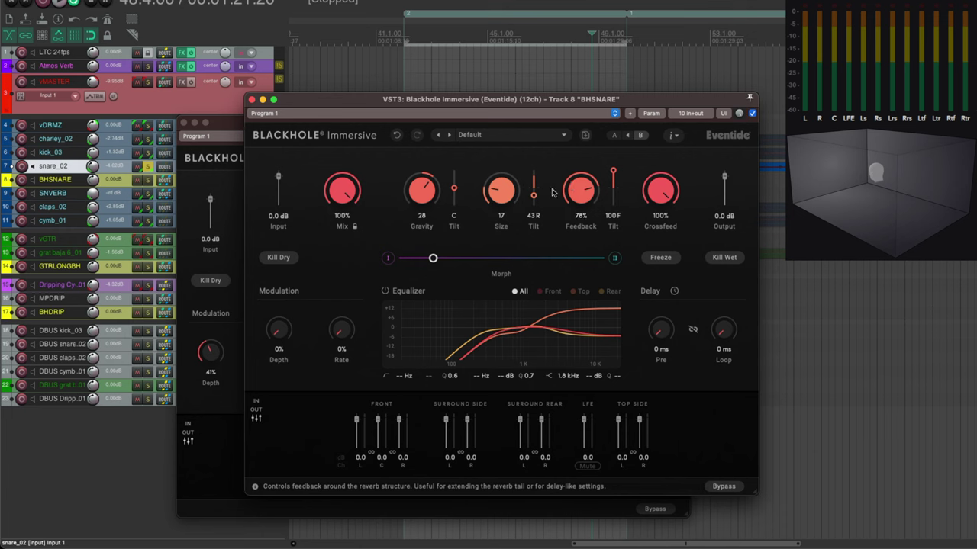
Engage Freeze during playback to hold the reverb tail, then switch it off.
{"action": "key", "text": "space"}
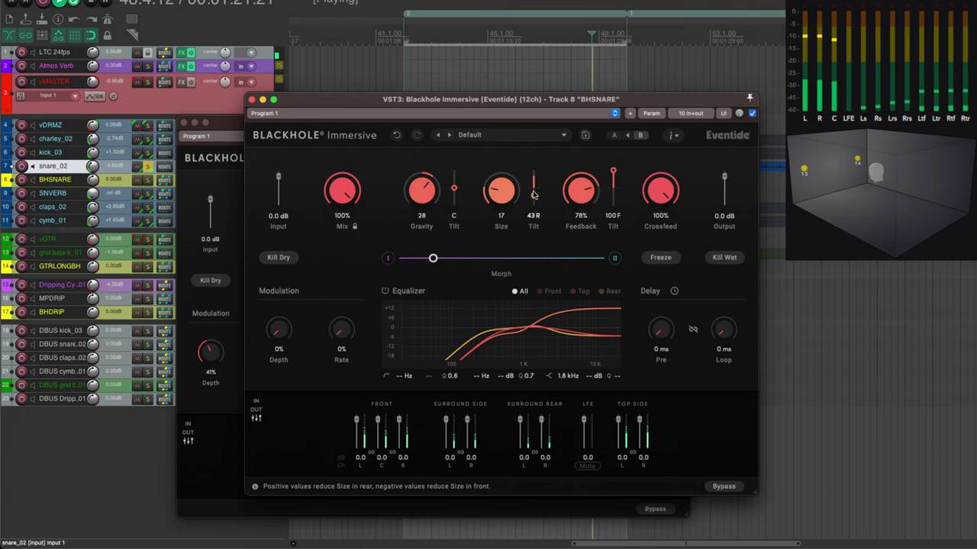
{"action": "left_click", "coordinate": [660, 259]}
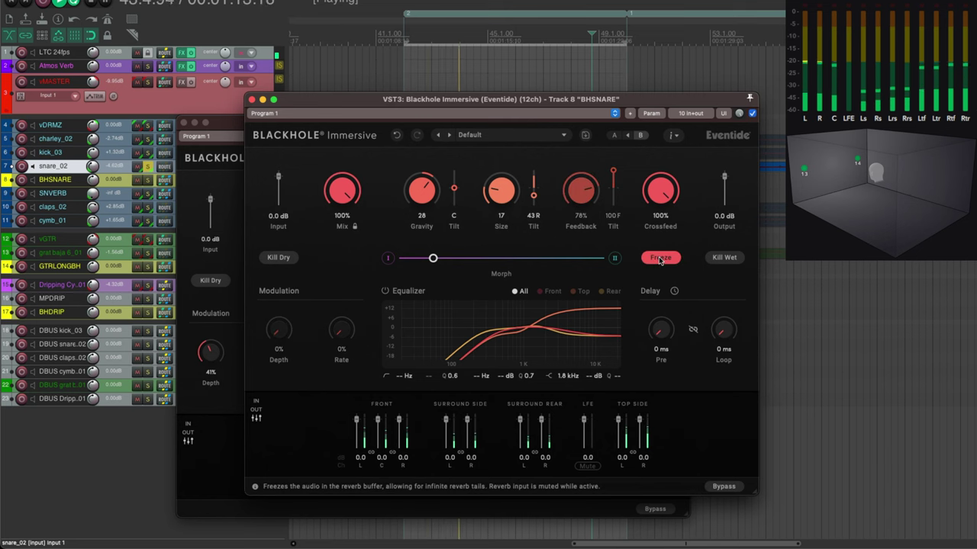
{"action": "key", "text": "space"}
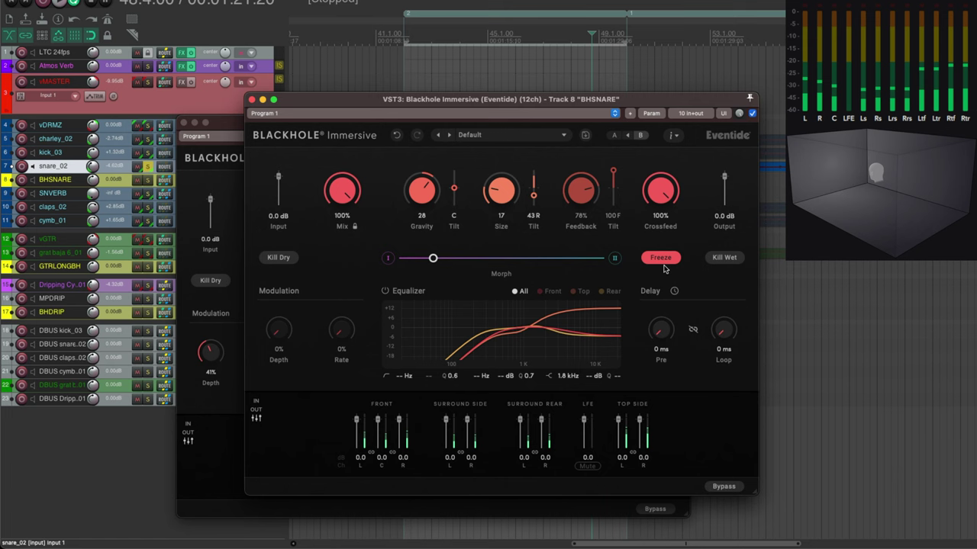
{"action": "left_click", "coordinate": [661, 258]}
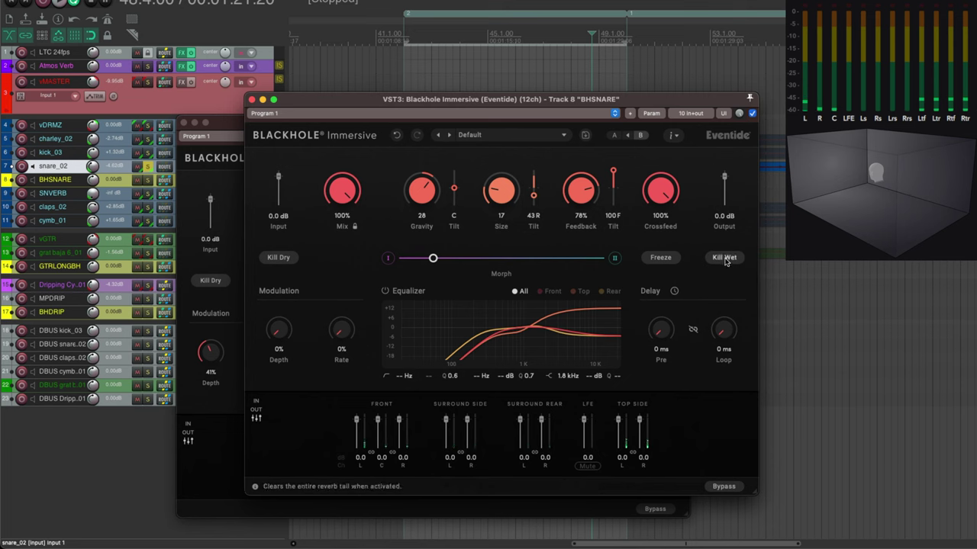
While the snare plays, raise Blackhole Immersive Size from 17 to 27, then clear the wet tail.
{"action": "key", "text": "space"}
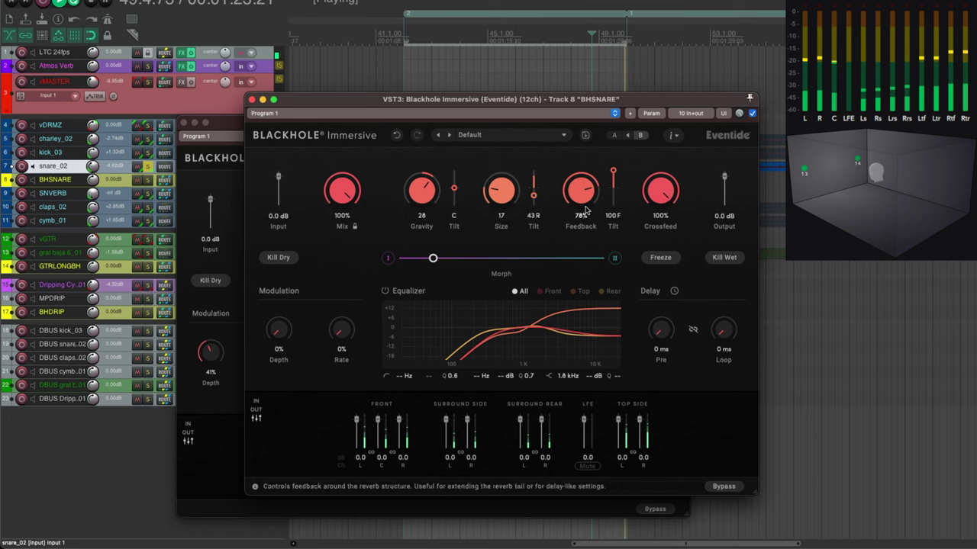
{"action": "scroll", "coordinate": [498, 193], "scroll_direction": "up", "scroll_amount": 5}
{"action": "scroll", "coordinate": [498, 193], "scroll_direction": "up", "scroll_amount": 1}
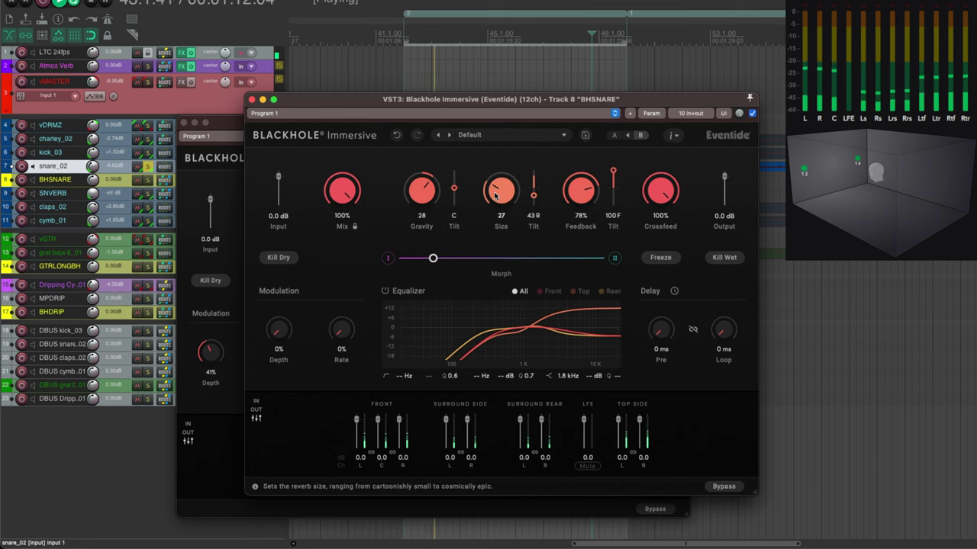
{"action": "left_click", "coordinate": [728, 258]}
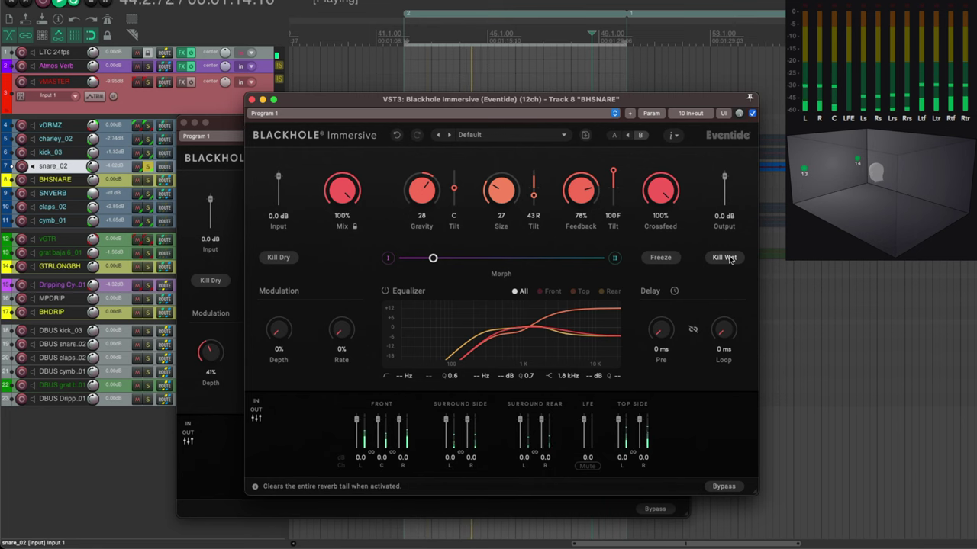
{"action": "key", "text": "space"}
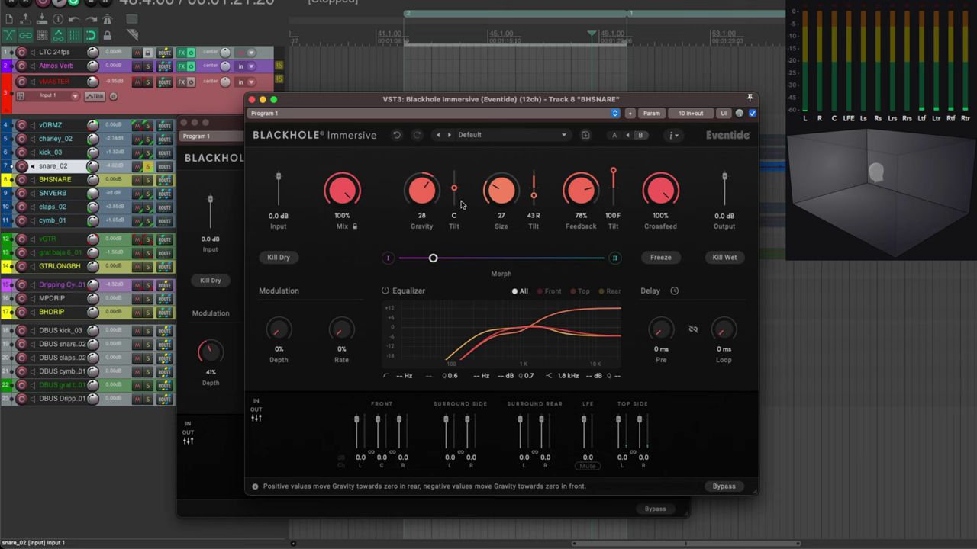
During playback, tilt Gravity fully front, reset Feedback to 0% and lower Size to -7.
{"action": "key", "text": "space"}
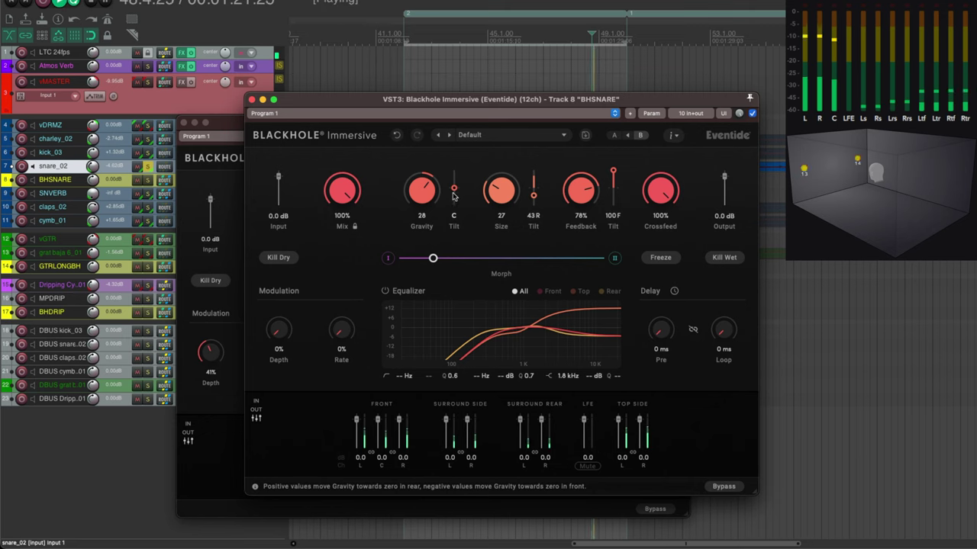
{"action": "left_click_drag", "start_coordinate": [454, 188], "coordinate": [452, 169]}
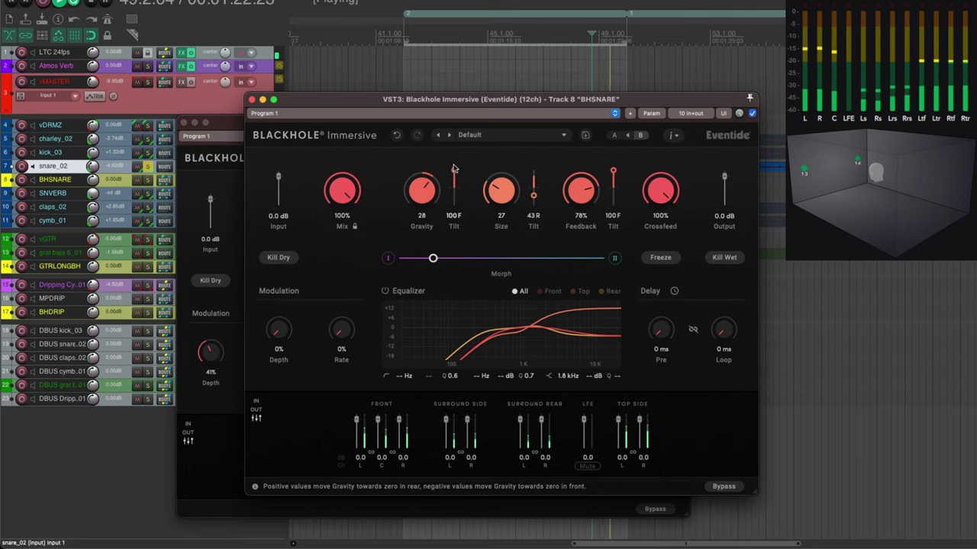
{"action": "double_click", "coordinate": [580, 191]}
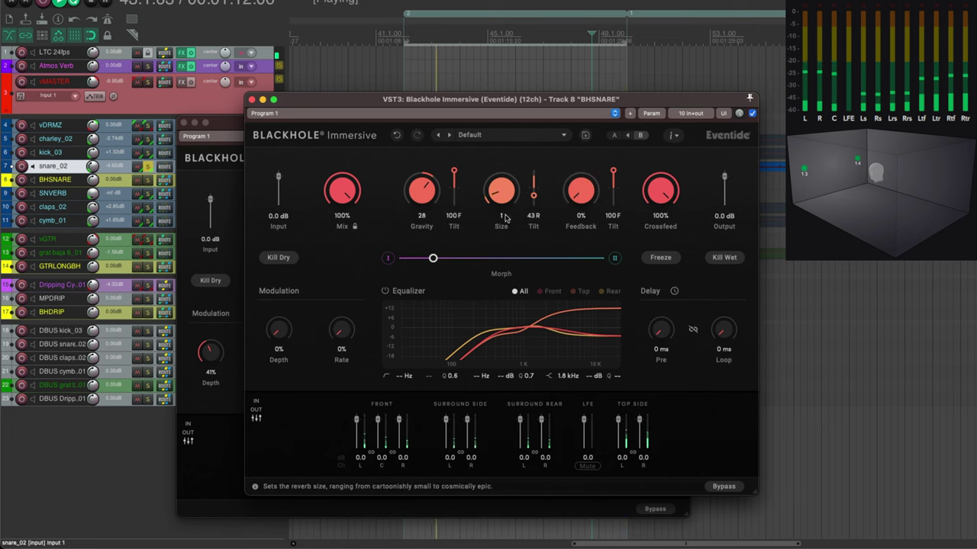
{"action": "left_click_drag", "start_coordinate": [502, 191], "coordinate": [492, 200]}
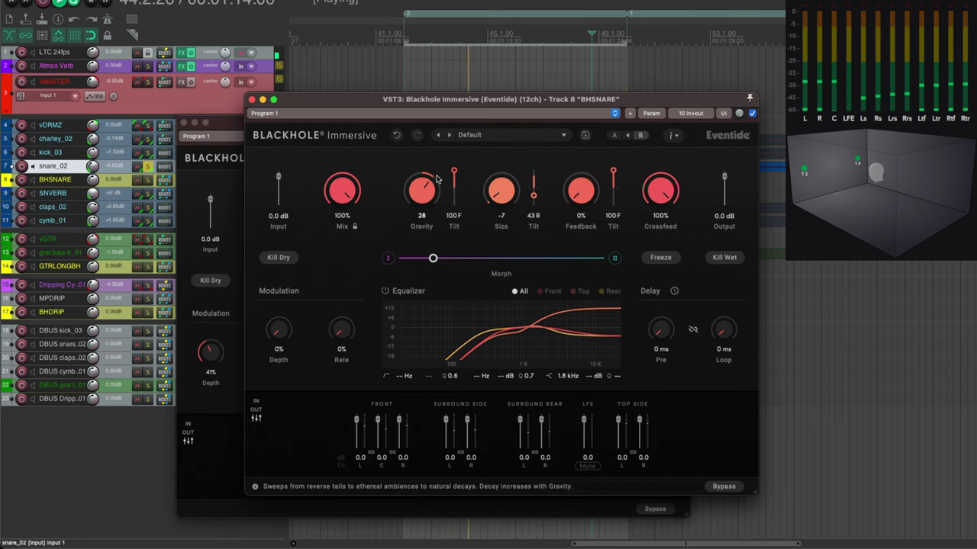
Sweep the Gravity, Size and Feedback tilts fully to the rear, then back to the front.
{"action": "left_click_drag", "start_coordinate": [454, 170], "coordinate": [454, 206]}
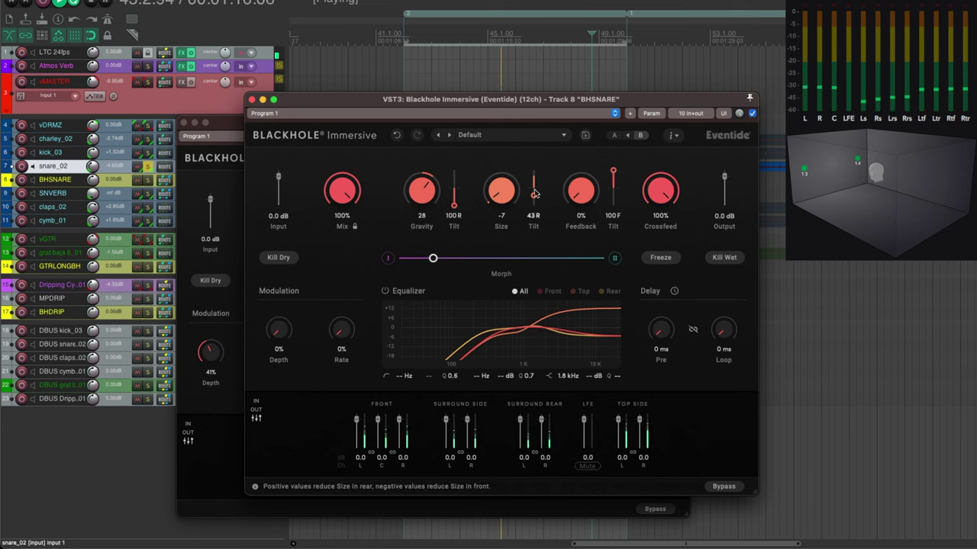
{"action": "left_click_drag", "start_coordinate": [533, 195], "coordinate": [533, 207]}
{"action": "left_click_drag", "start_coordinate": [614, 174], "coordinate": [611, 227]}
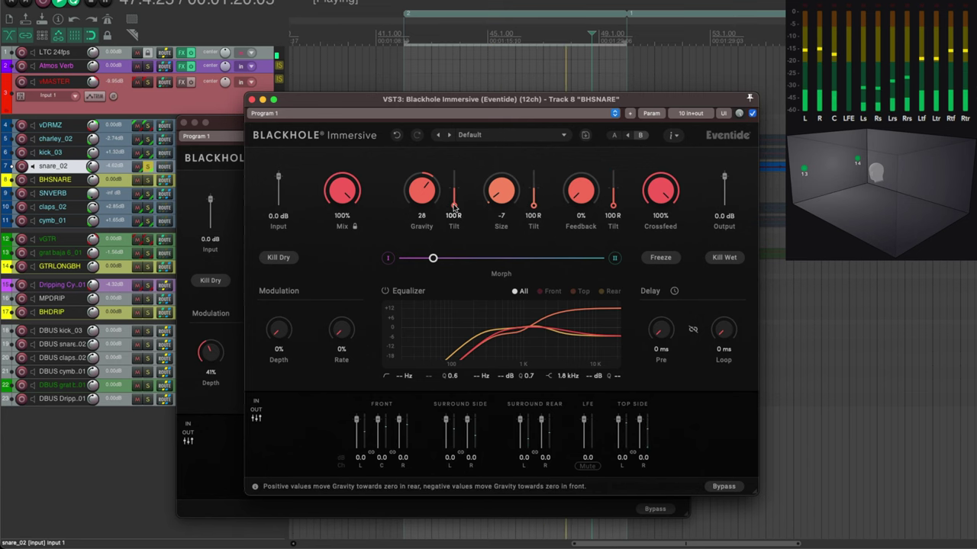
{"action": "left_click_drag", "start_coordinate": [454, 204], "coordinate": [454, 169]}
{"action": "left_click_drag", "start_coordinate": [533, 206], "coordinate": [534, 170]}
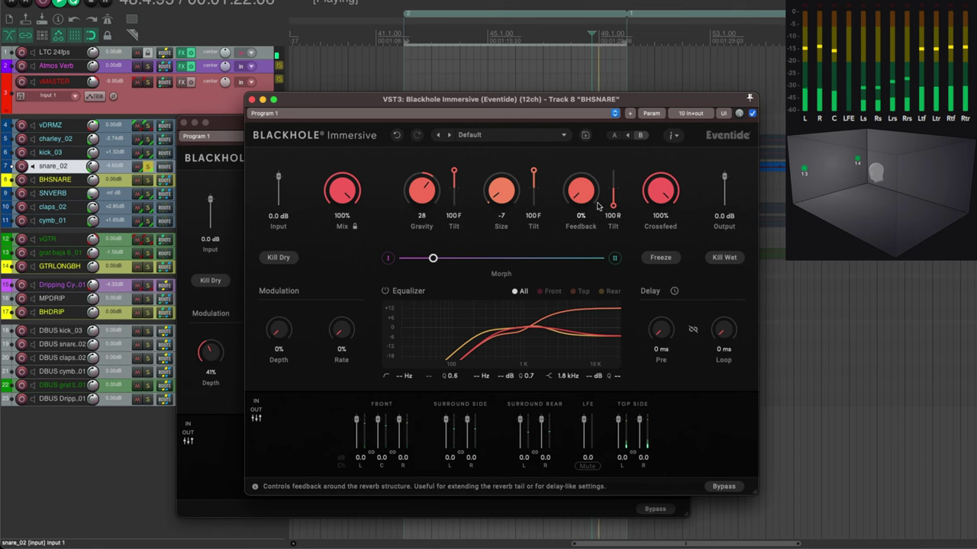
{"action": "left_click_drag", "start_coordinate": [615, 206], "coordinate": [614, 170]}
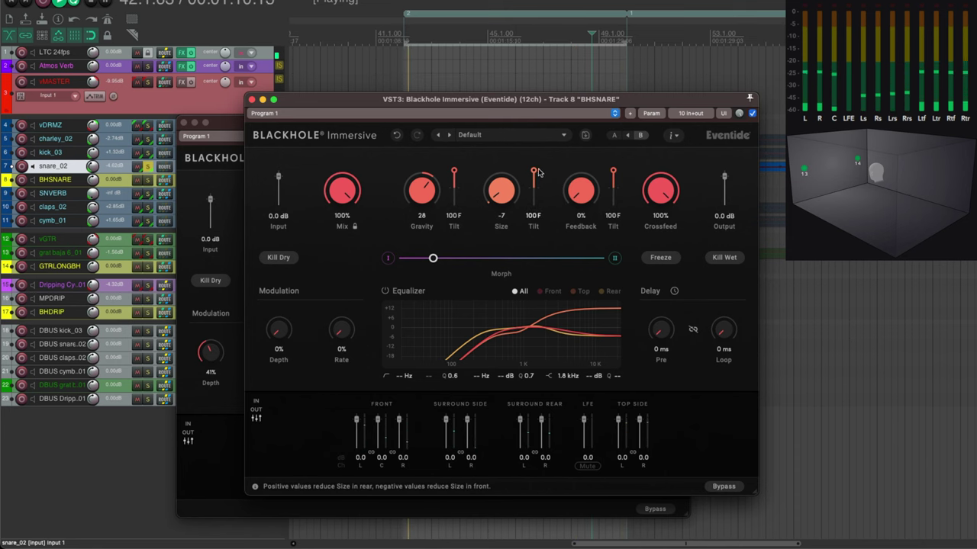
Nudge Size to -4 and settle the Size tilt at 50 R, auditioning between tweaks.
{"action": "mouse_move", "coordinate": [534, 171]}
{"action": "left_mouse_down"}
{"action": "mouse_move", "coordinate": [534, 206]}
{"action": "mouse_move", "coordinate": [498, 192]}
{"action": "mouse_move", "coordinate": [534, 198]}
{"action": "mouse_move", "coordinate": [532, 167]}
{"action": "left_mouse_up"}
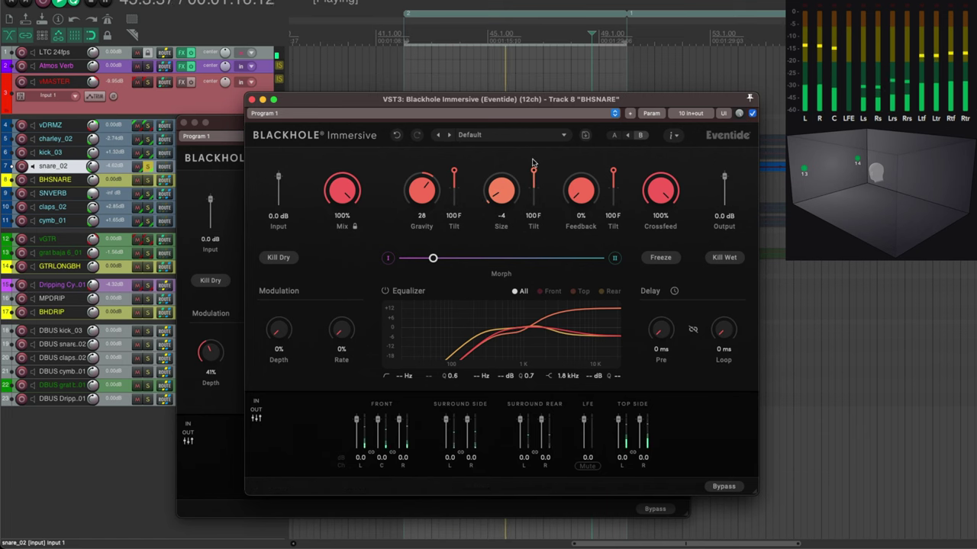
{"action": "left_click_drag", "start_coordinate": [533, 166], "coordinate": [530, 180]}
{"action": "key", "text": "space"}
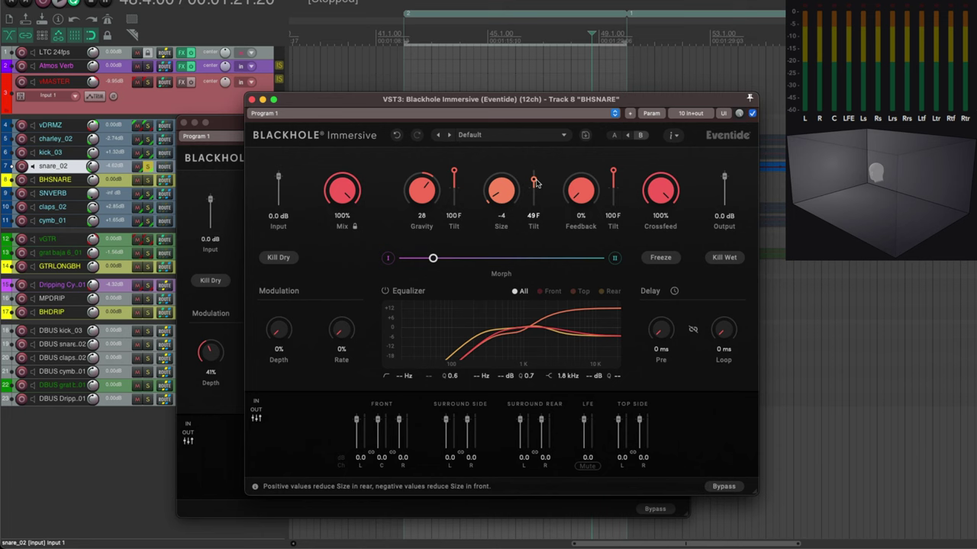
{"action": "key", "text": "space"}
{"action": "left_click_drag", "start_coordinate": [535, 184], "coordinate": [534, 197]}
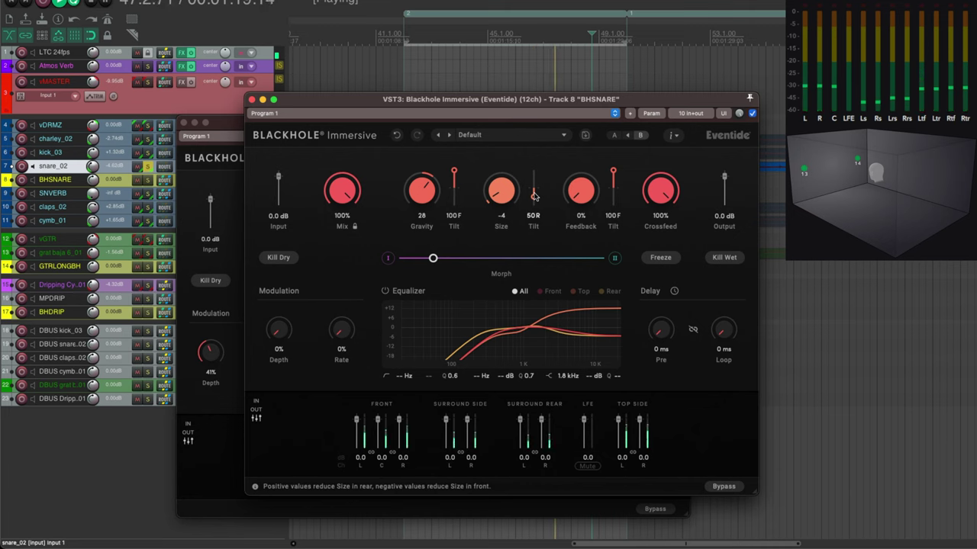
{"action": "key", "text": "space"}
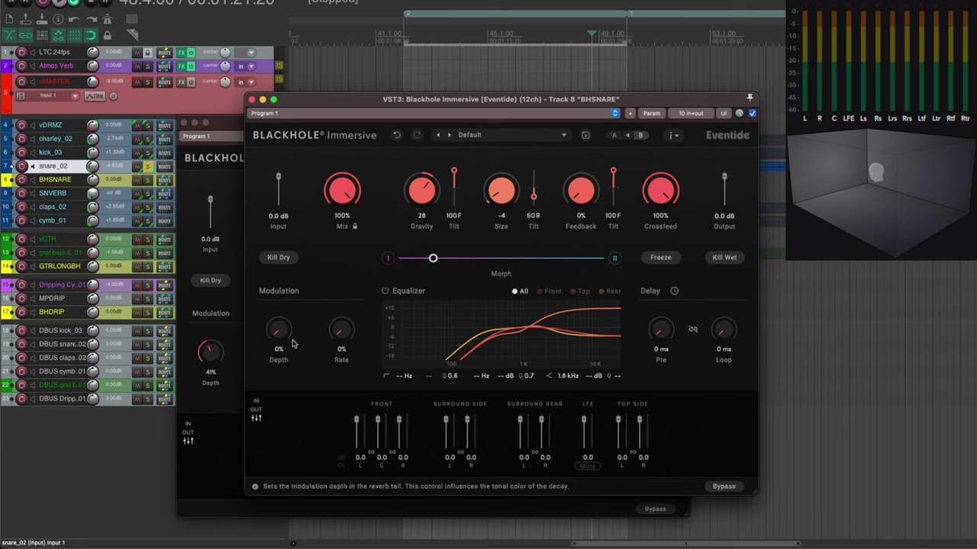
Start playback and raise Gravity to 38 and Size to -2.
{"action": "key", "text": "space"}
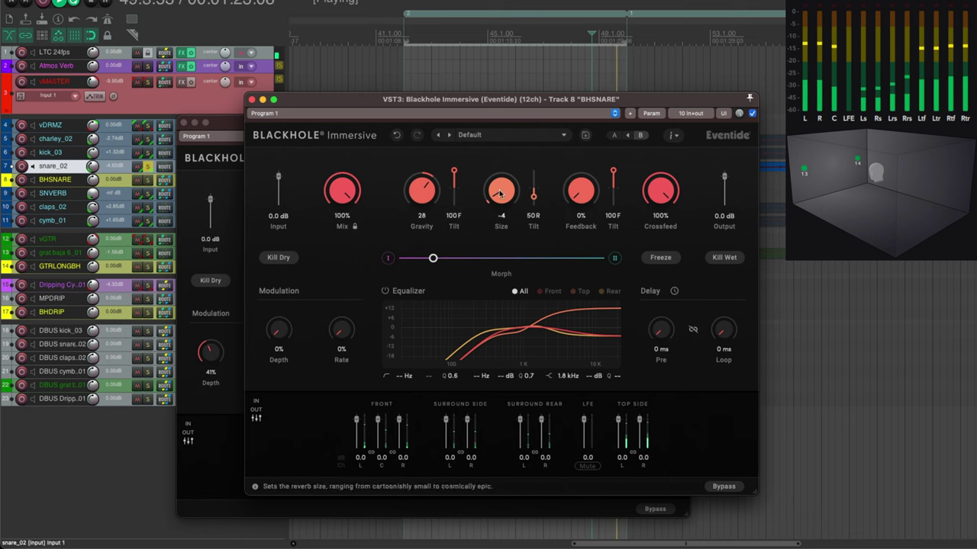
{"action": "left_click_drag", "start_coordinate": [424, 196], "coordinate": [427, 191]}
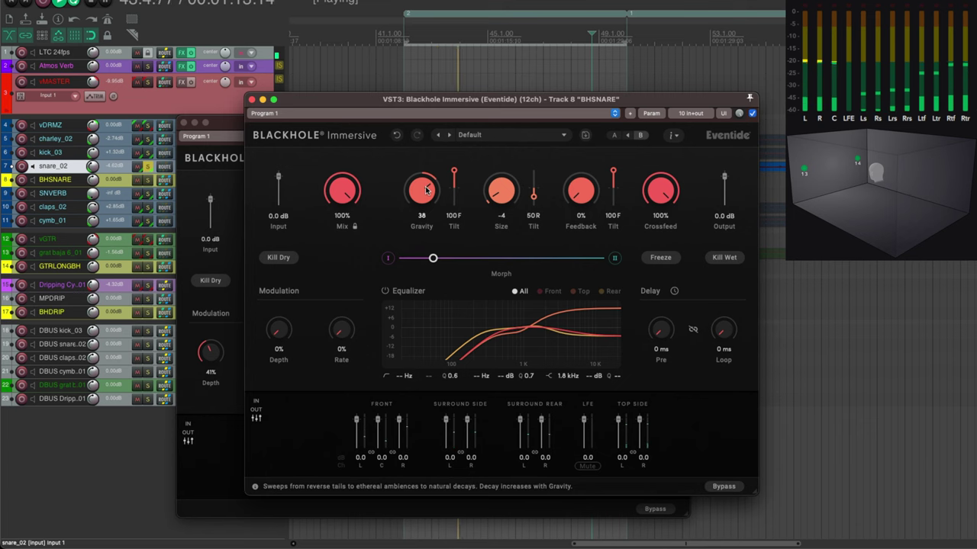
{"action": "left_click_drag", "start_coordinate": [501, 196], "coordinate": [501, 192]}
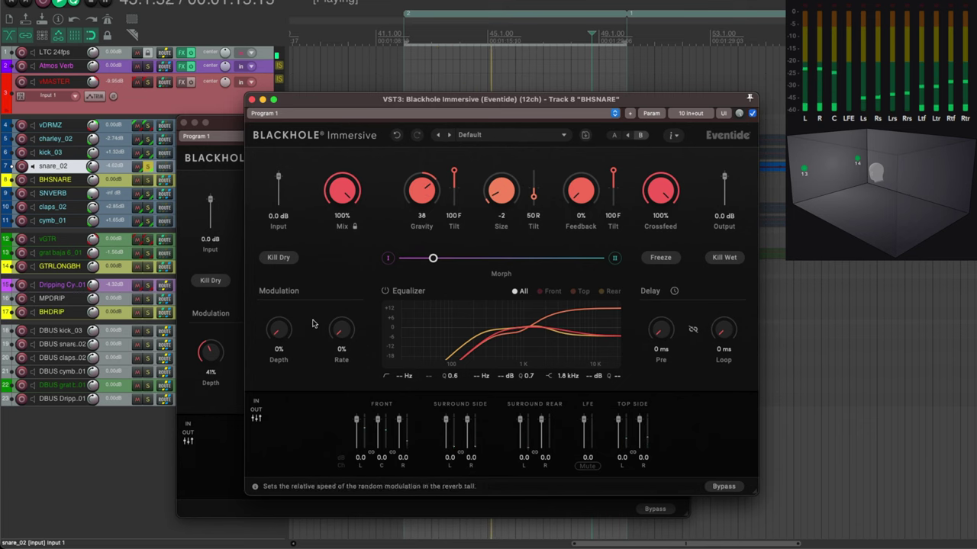
Set the reverb modulation to 100% Depth and 25% Rate.
{"action": "left_click_drag", "start_coordinate": [278, 330], "coordinate": [315, 222]}
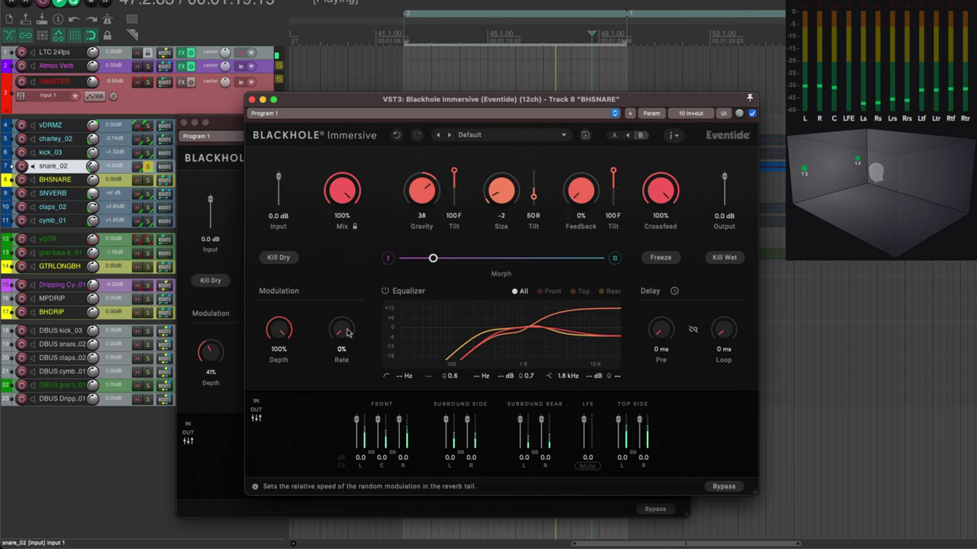
{"action": "left_click_drag", "start_coordinate": [341, 340], "coordinate": [341, 324]}
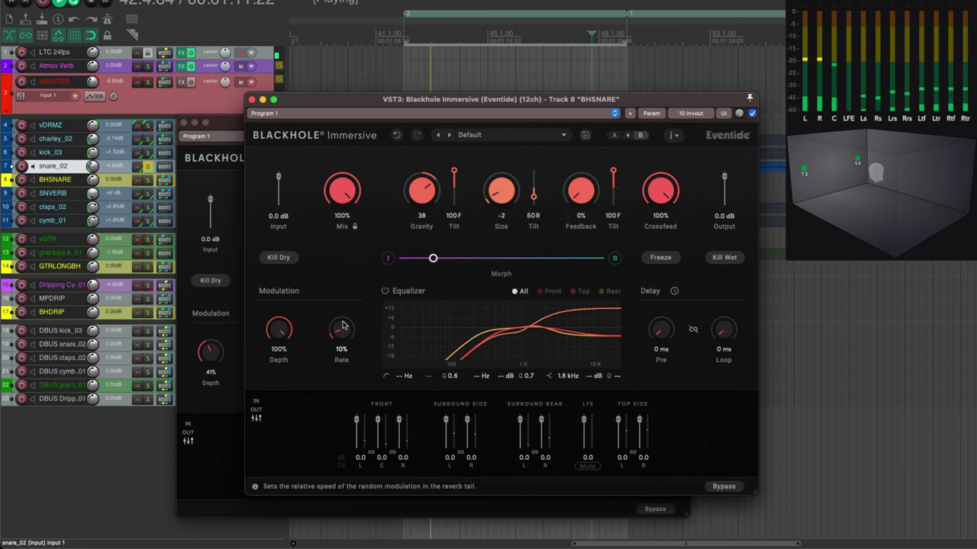
{"action": "left_click_drag", "start_coordinate": [342, 323], "coordinate": [344, 344]}
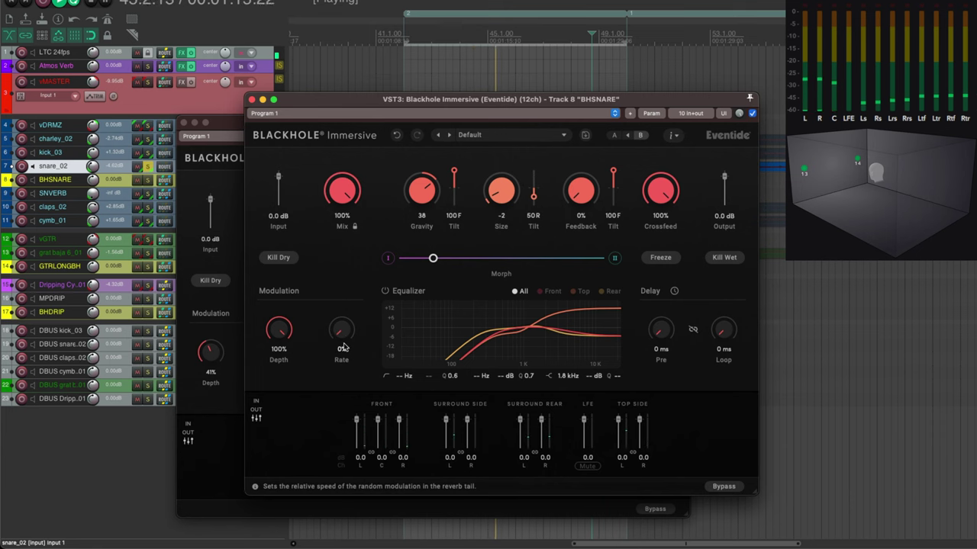
{"action": "mouse_move", "coordinate": [278, 329]}
{"action": "left_mouse_down"}
{"action": "mouse_move", "coordinate": [280, 376]}
{"action": "mouse_move", "coordinate": [269, 324]}
{"action": "left_mouse_up"}
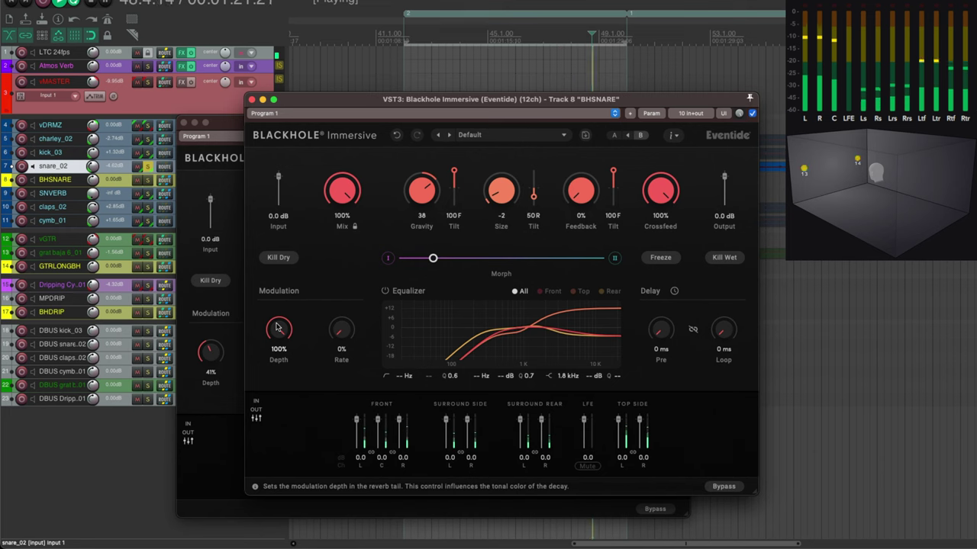
{"action": "left_click_drag", "start_coordinate": [277, 328], "coordinate": [279, 429]}
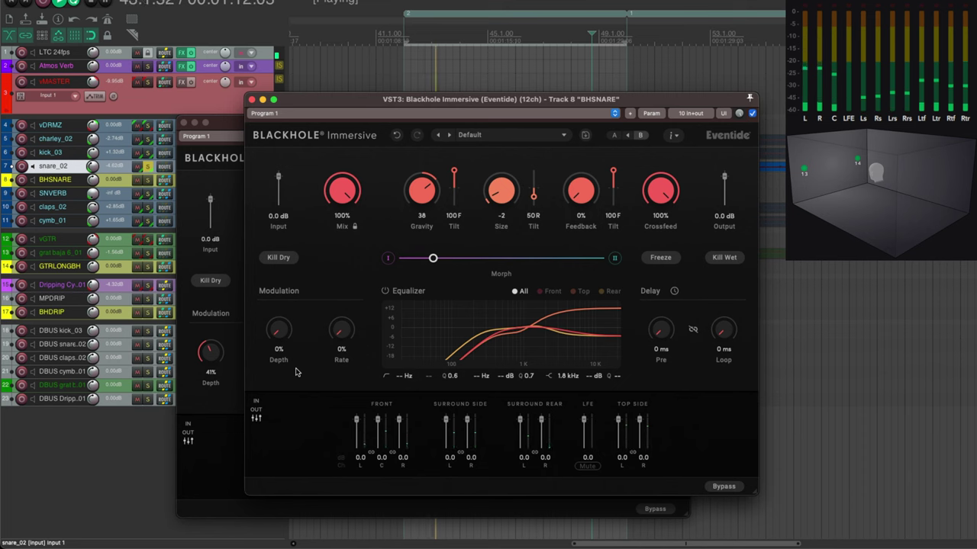
{"action": "double_click", "coordinate": [280, 330]}
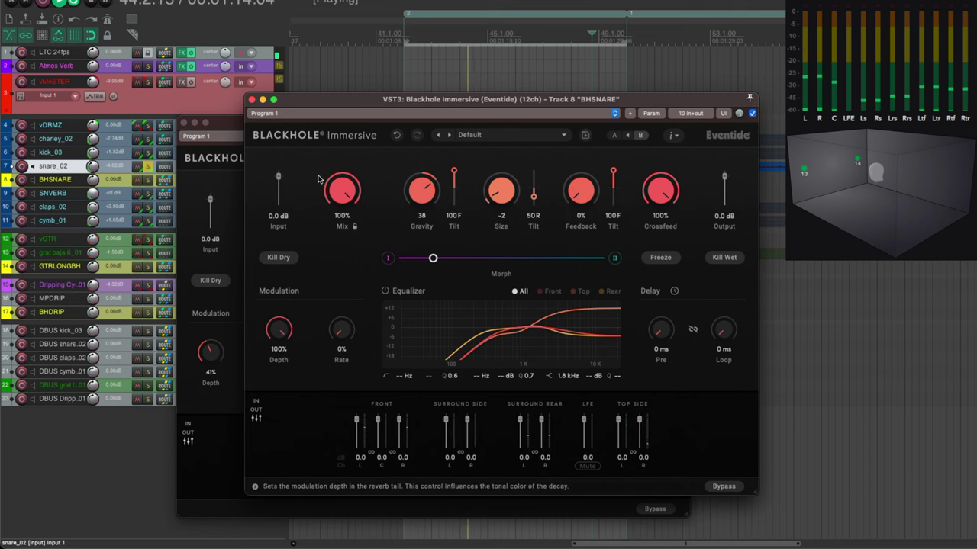
{"action": "left_click_drag", "start_coordinate": [342, 327], "coordinate": [347, 305]}
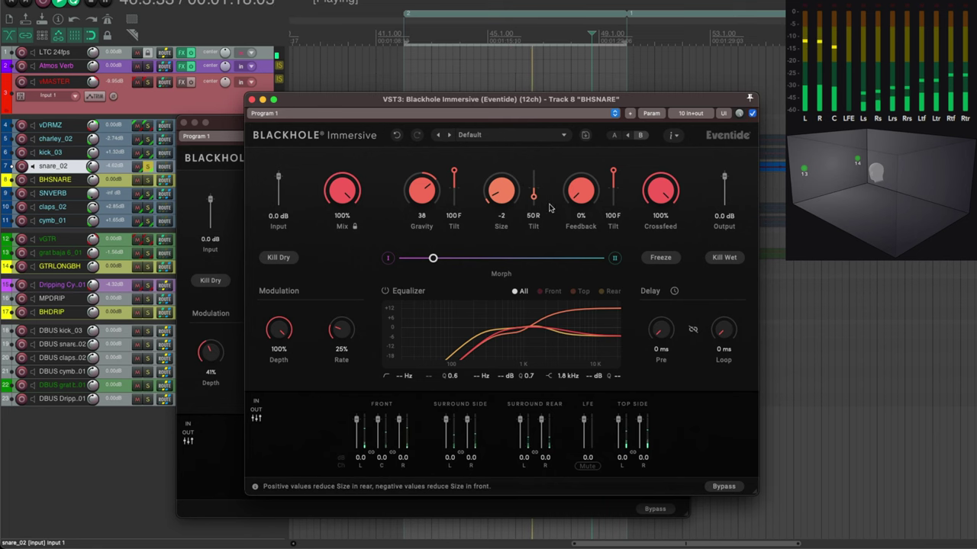
Shift Size tilt frontward, centre Gravity tilt, drop Gravity to -53, and trim modulation Depth to 57%.
{"action": "left_click_drag", "start_coordinate": [534, 197], "coordinate": [536, 179]}
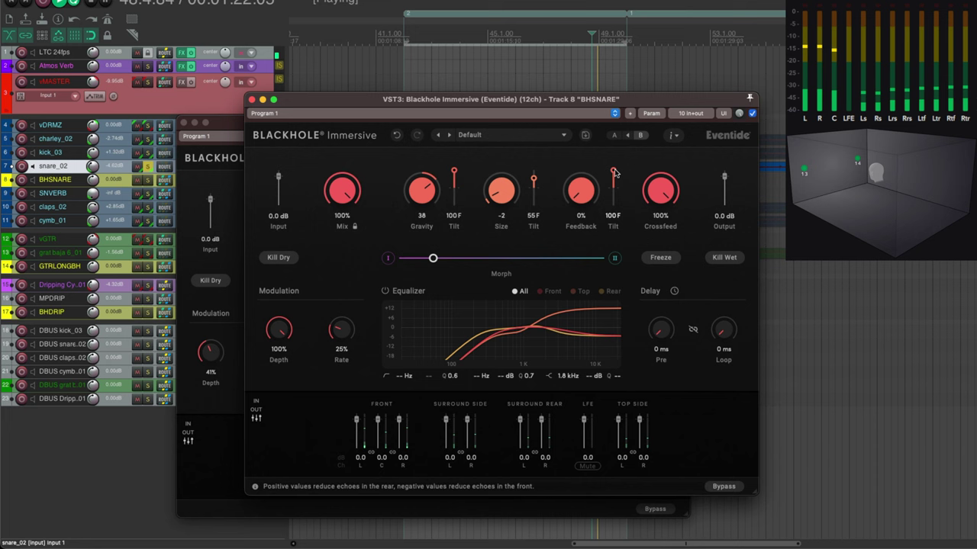
{"action": "double_click", "coordinate": [453, 174]}
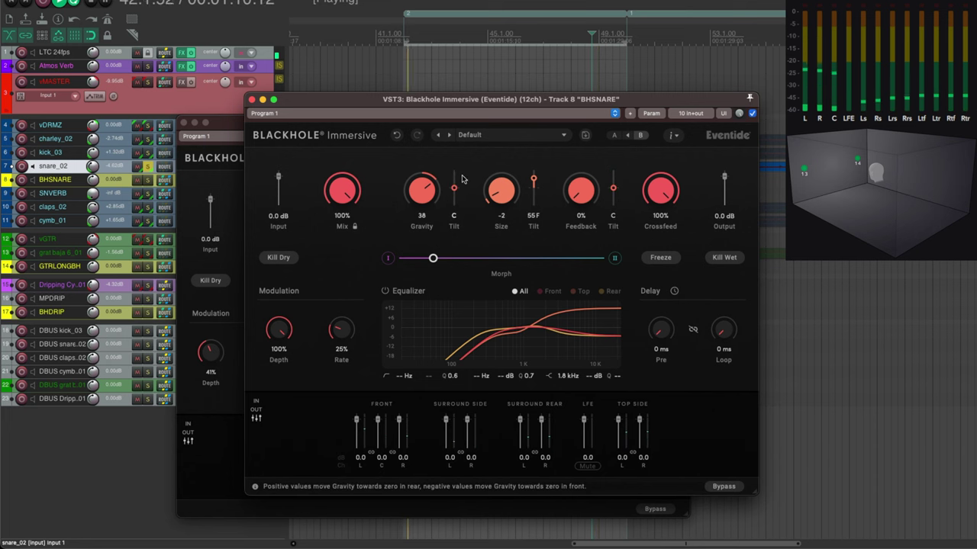
{"action": "left_click_drag", "start_coordinate": [424, 184], "coordinate": [423, 238]}
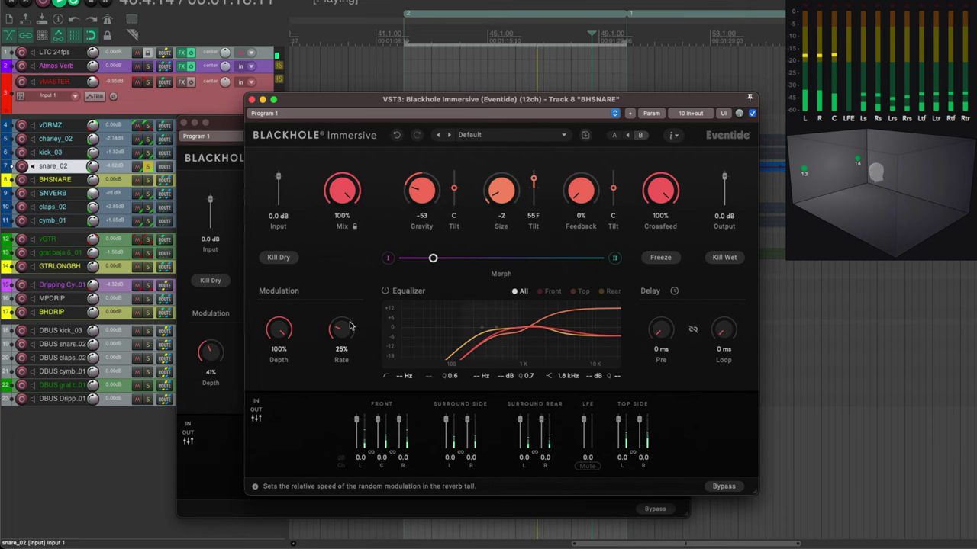
{"action": "left_click_drag", "start_coordinate": [279, 330], "coordinate": [286, 499]}
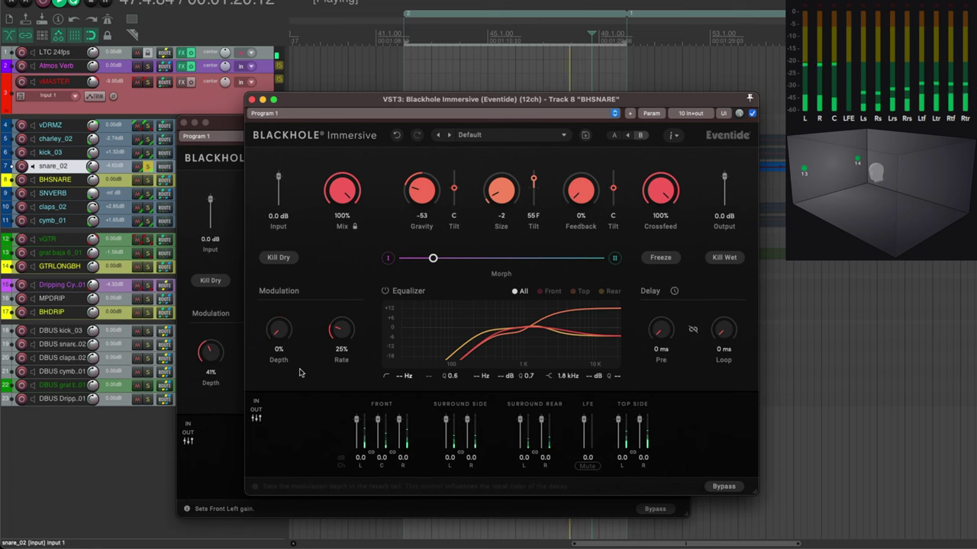
{"action": "left_click_drag", "start_coordinate": [279, 335], "coordinate": [297, 275]}
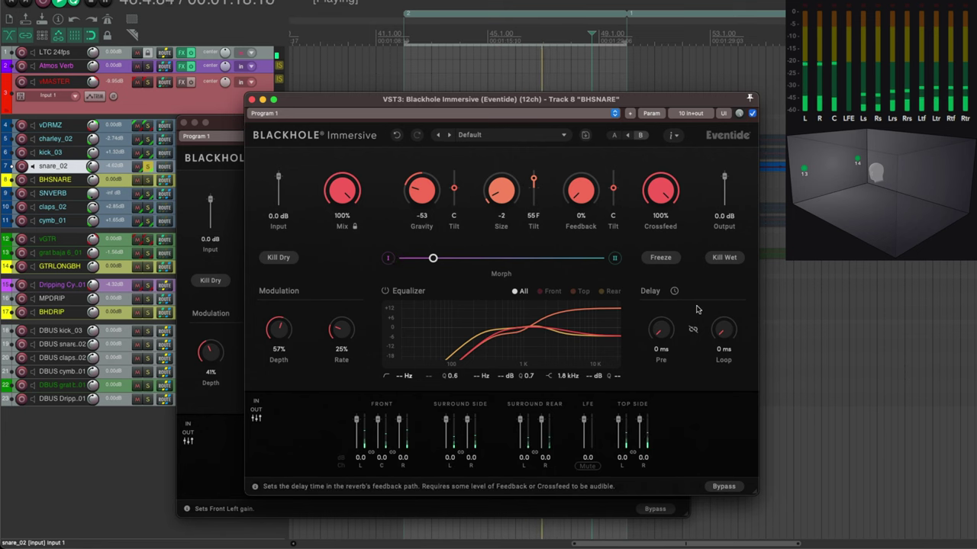
Try Session, Sync Off and Manual delay sync, ending on Session so Pre and Loop read Dotted 1/8.
{"action": "left_click", "coordinate": [675, 291]}
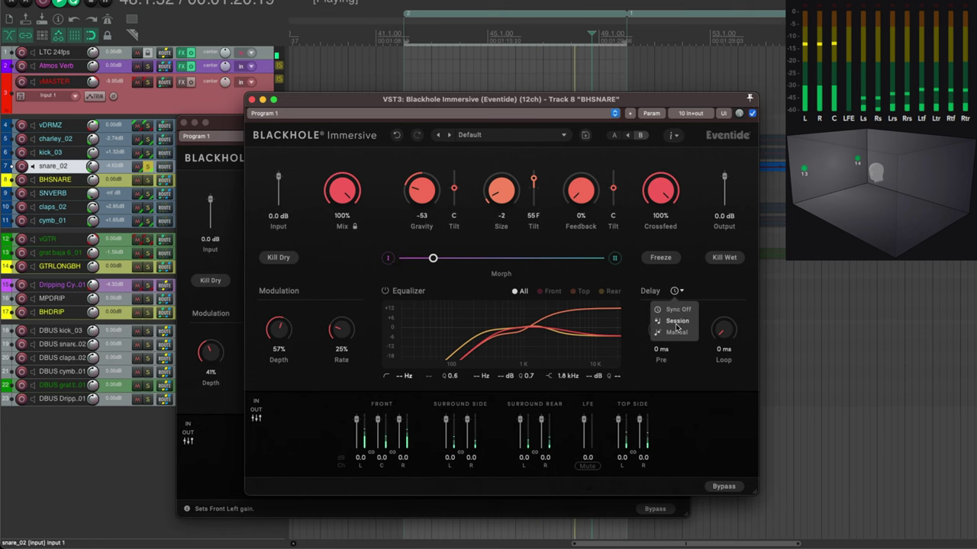
{"action": "left_click", "coordinate": [676, 320]}
{"action": "left_click", "coordinate": [673, 292]}
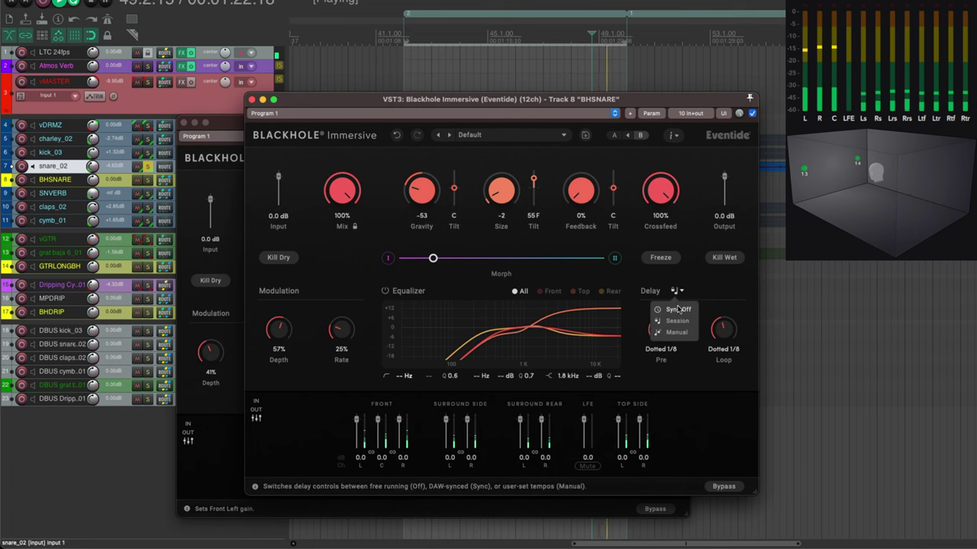
{"action": "key", "text": "space"}
{"action": "left_click", "coordinate": [677, 309]}
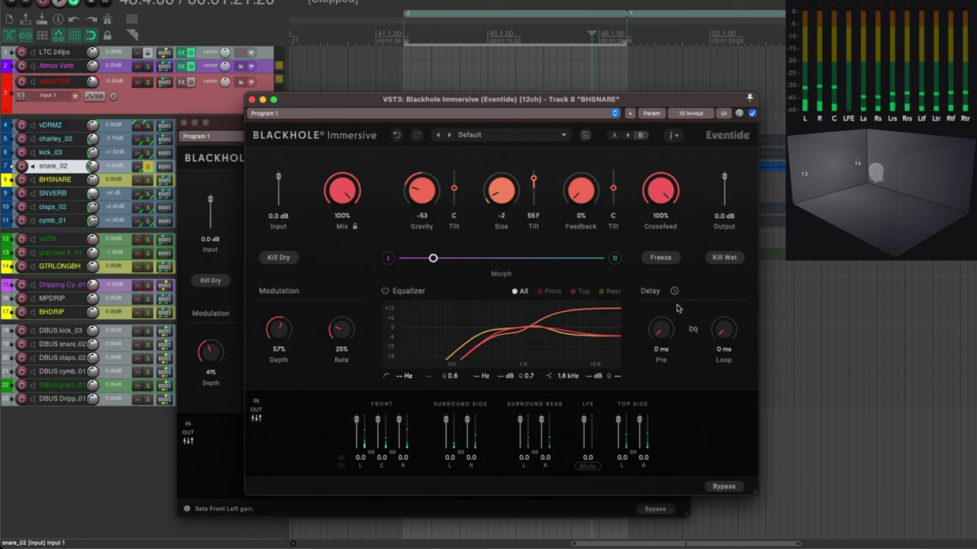
{"action": "left_click_drag", "start_coordinate": [664, 336], "coordinate": [666, 313]}
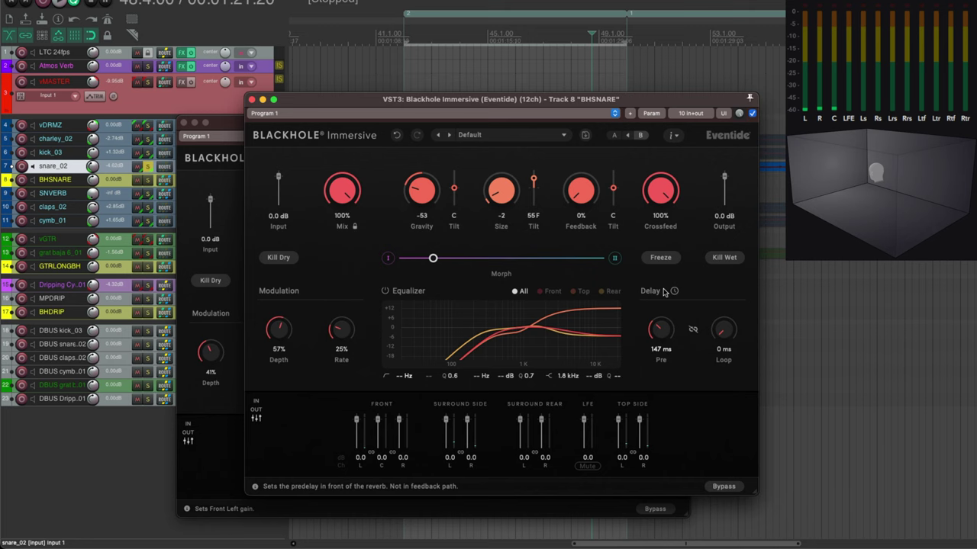
{"action": "left_click", "coordinate": [676, 291]}
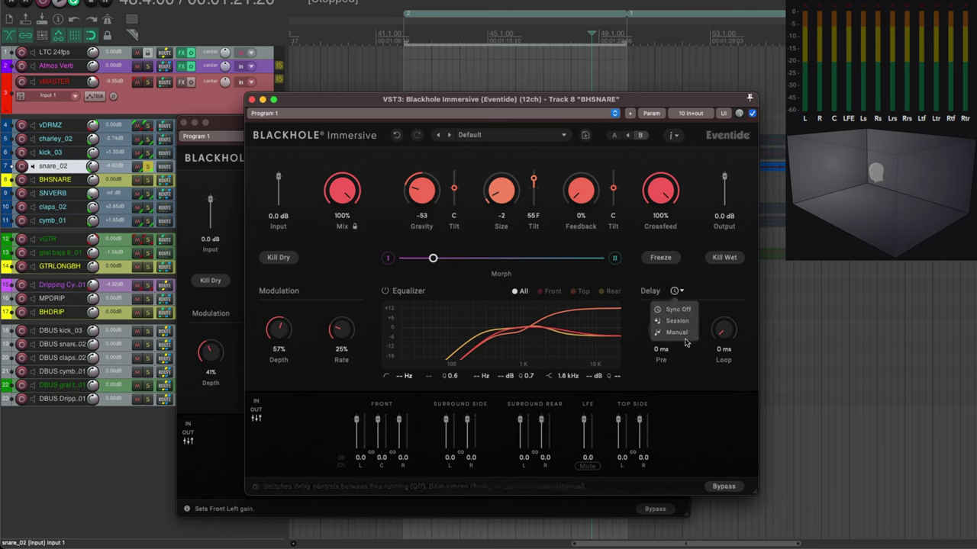
{"action": "left_click", "coordinate": [683, 333]}
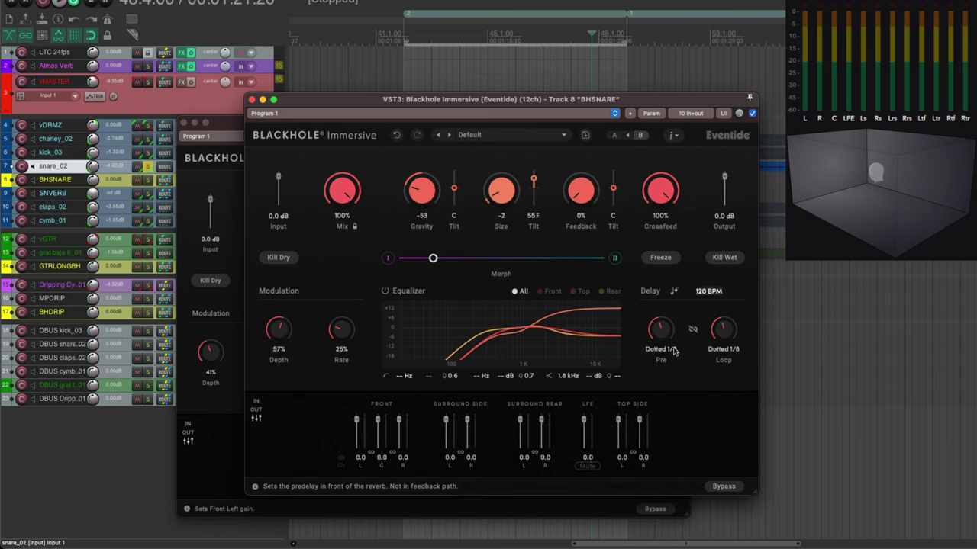
{"action": "left_click", "coordinate": [675, 291]}
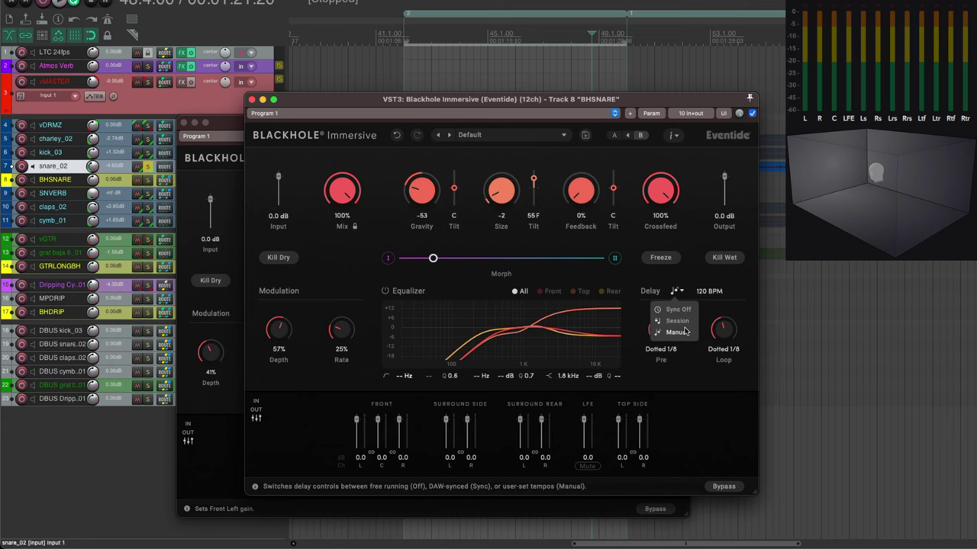
{"action": "left_click", "coordinate": [679, 328]}
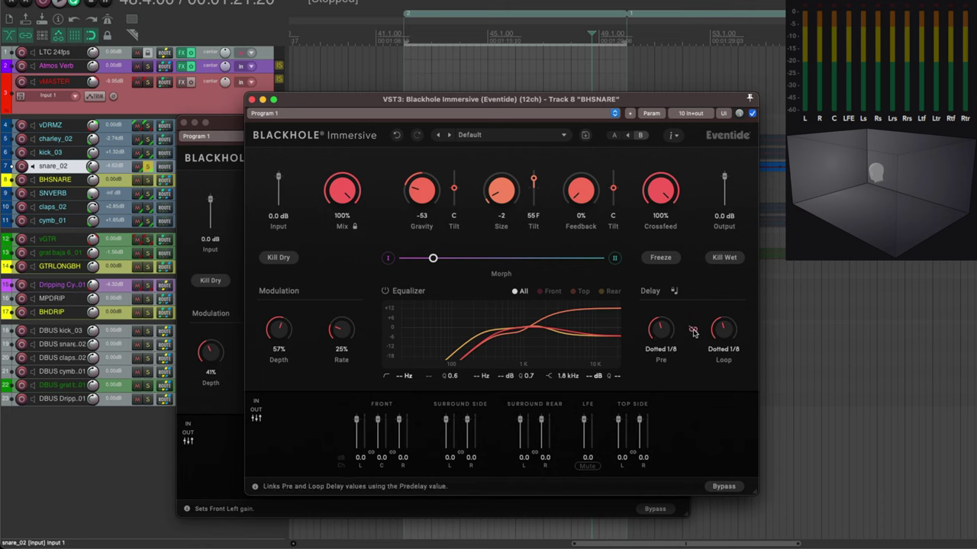
Set the delay to Pre None and Loop 1/8 with Feedback at 60%, auditioning with playback.
{"action": "mouse_move", "coordinate": [661, 332]}
{"action": "left_mouse_down"}
{"action": "mouse_move", "coordinate": [660, 352]}
{"action": "mouse_move", "coordinate": [656, 339]}
{"action": "left_mouse_up"}
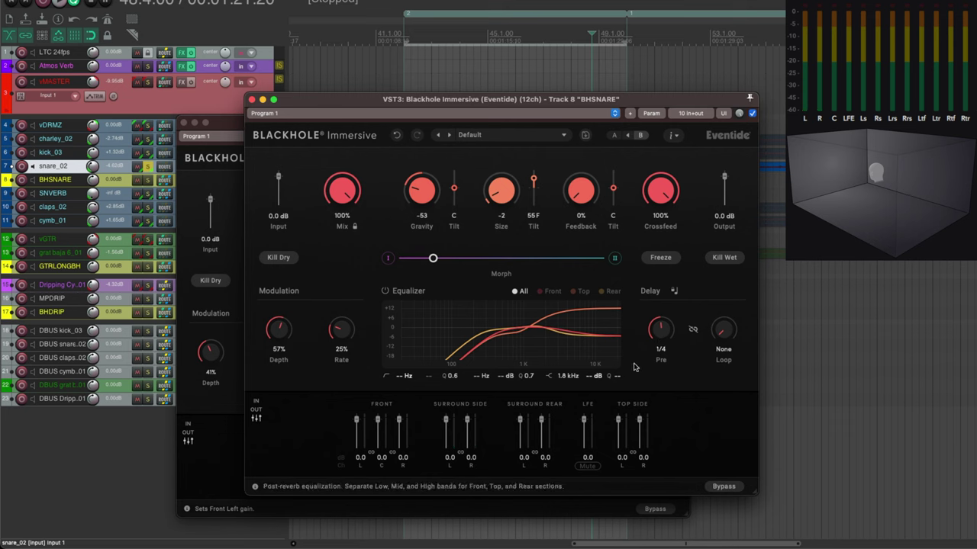
{"action": "scroll", "coordinate": [660, 335], "scroll_direction": "down", "scroll_amount": 1}
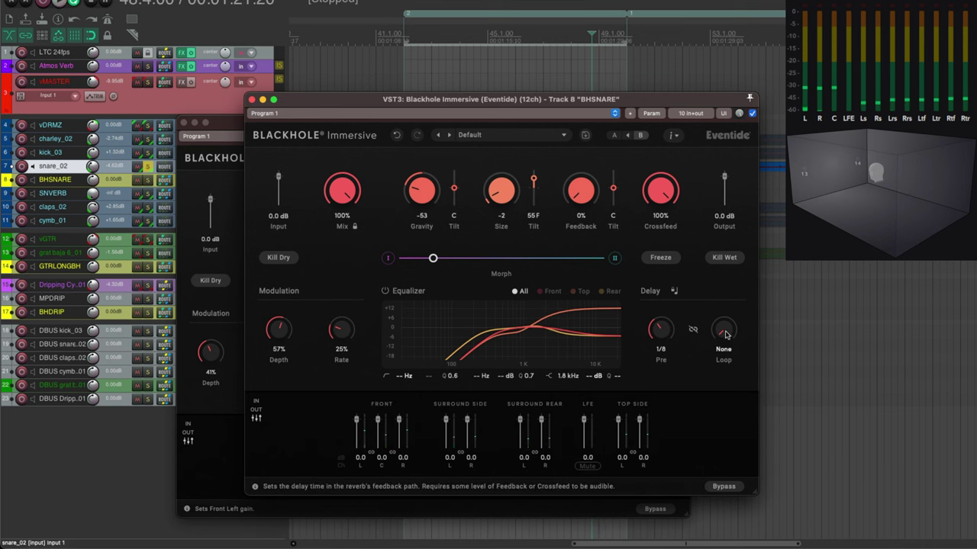
{"action": "key", "text": "space"}
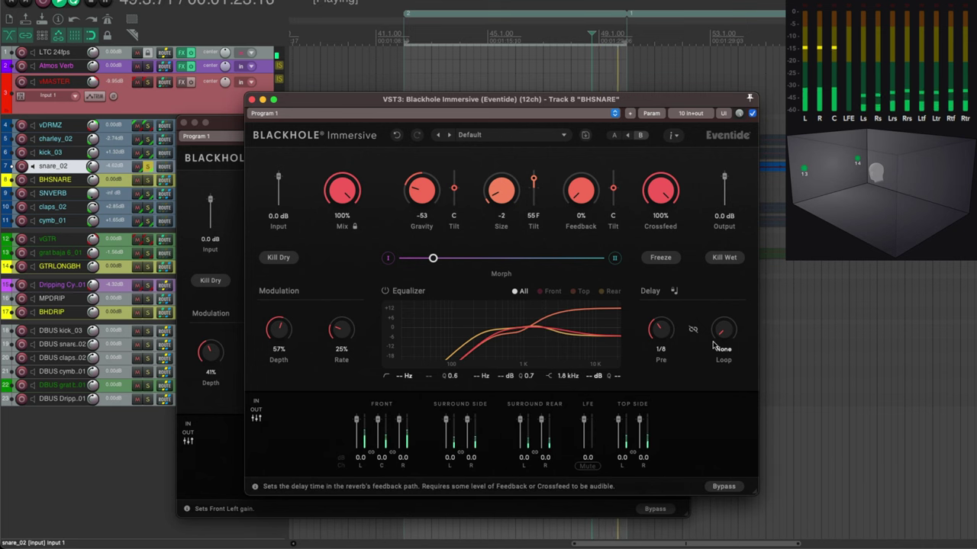
{"action": "key", "text": "space"}
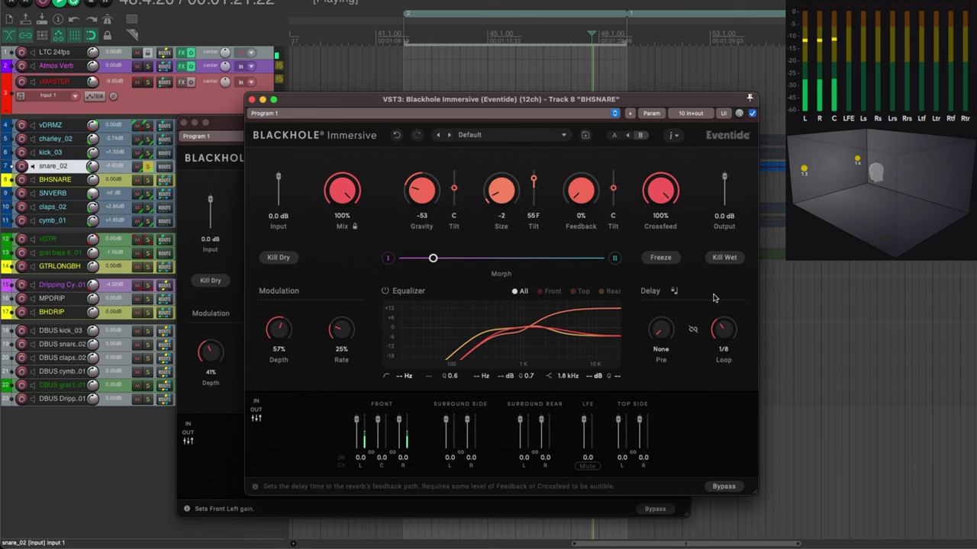
{"action": "key", "text": "space"}
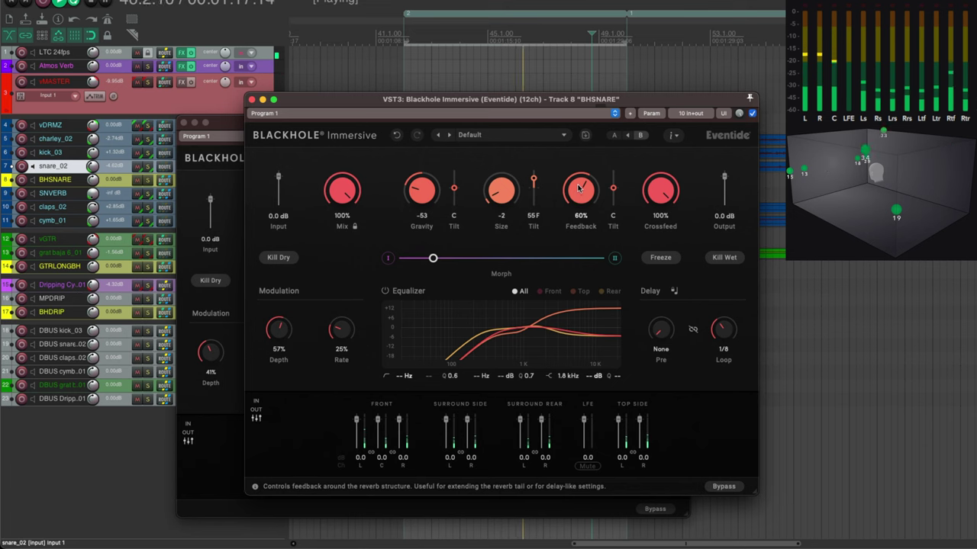
Raise Gravity from -53 to 37, restore Loop to 1/8 and adjust Feedback, then kill the wet tail.
{"action": "left_click_drag", "start_coordinate": [580, 187], "coordinate": [573, 249]}
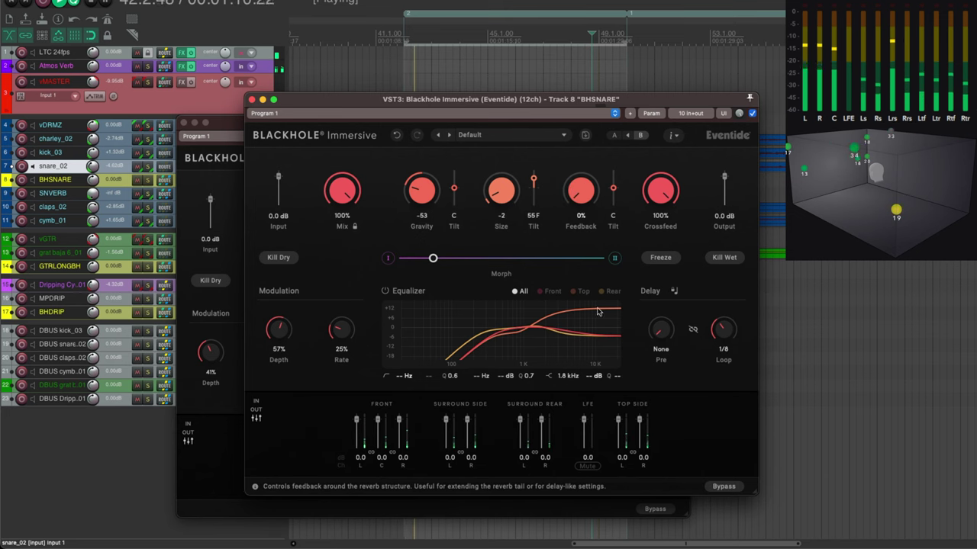
{"action": "double_click", "coordinate": [722, 329]}
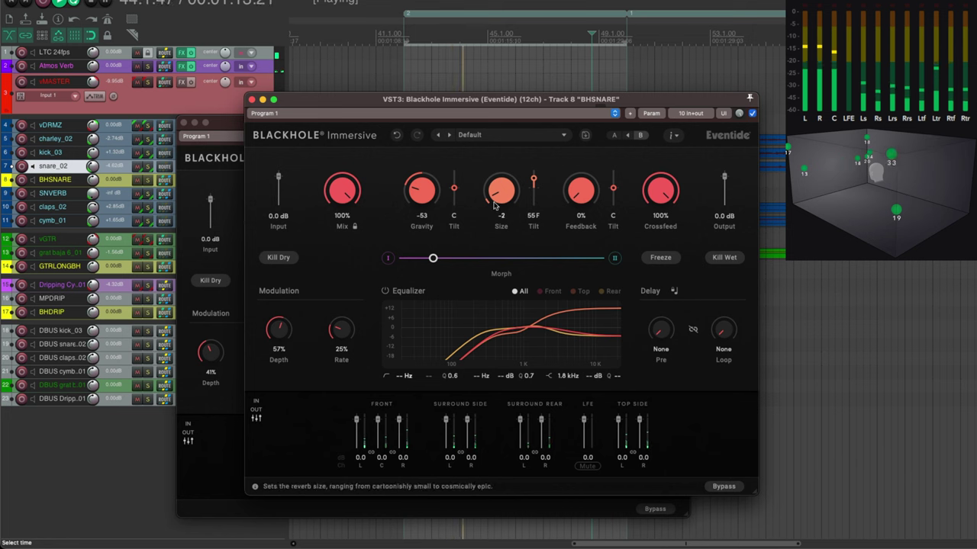
{"action": "left_click_drag", "start_coordinate": [418, 189], "coordinate": [438, 148]}
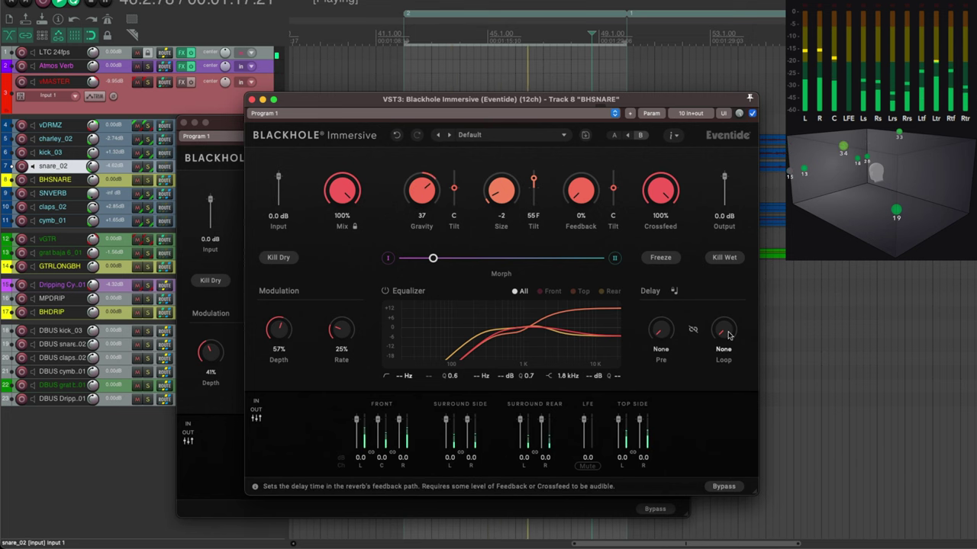
{"action": "left_click_drag", "start_coordinate": [723, 330], "coordinate": [725, 302]}
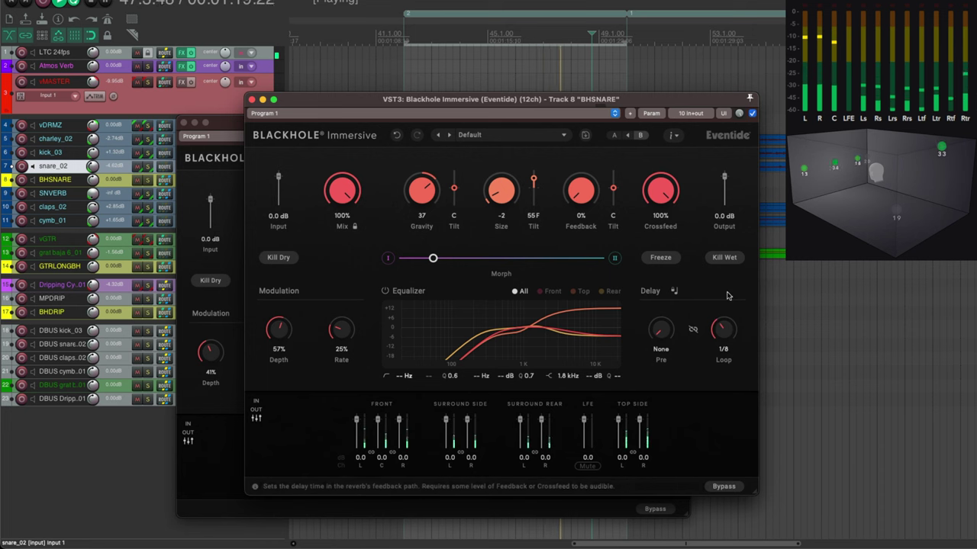
{"action": "left_click_drag", "start_coordinate": [581, 189], "coordinate": [598, 137]}
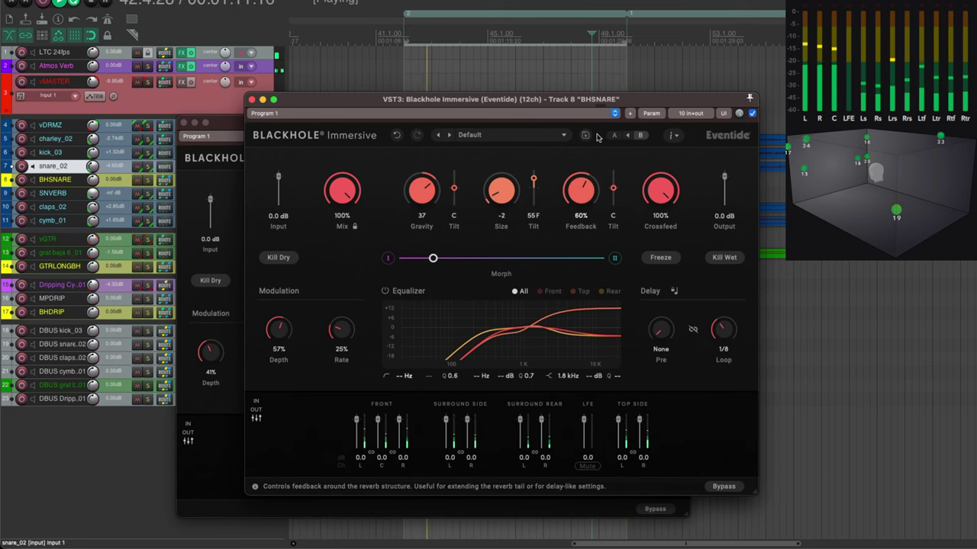
{"action": "left_click", "coordinate": [724, 258]}
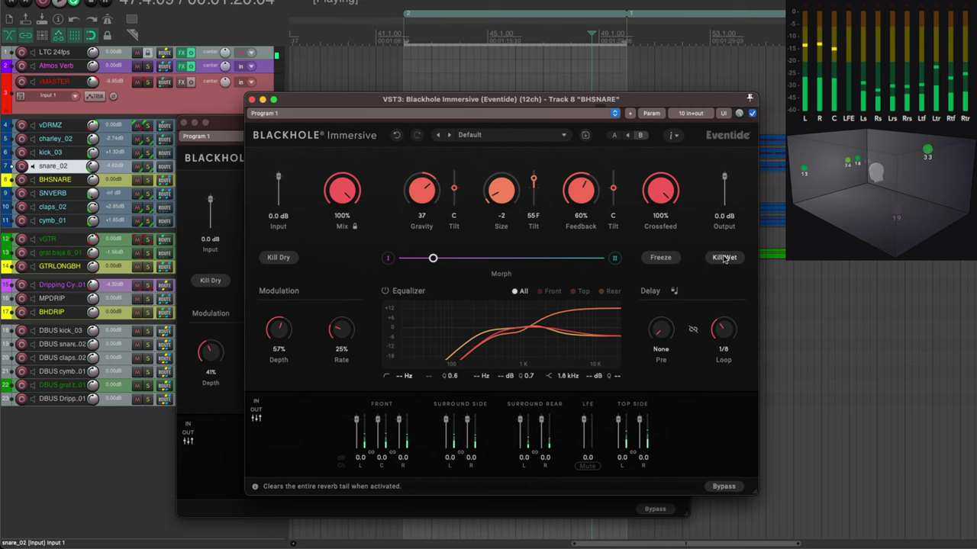
{"action": "key", "text": "space"}
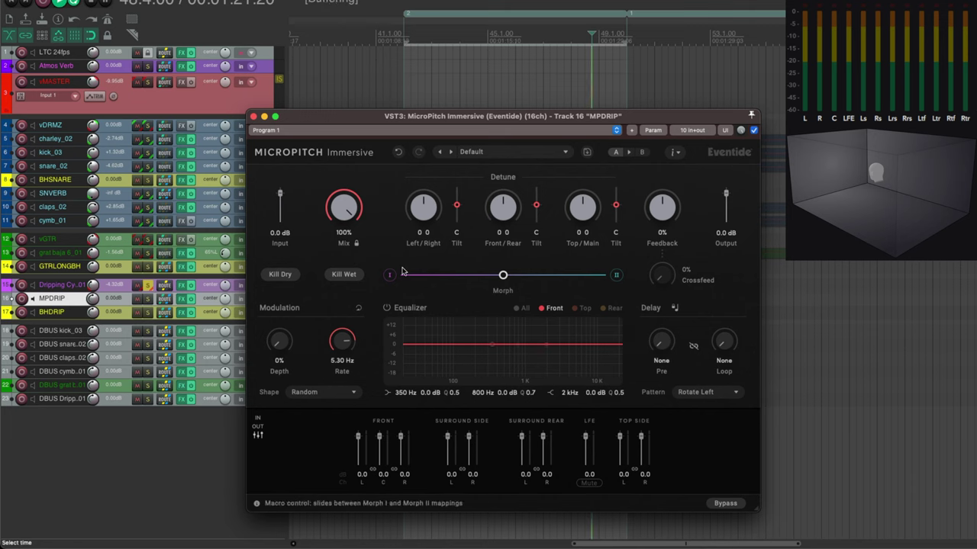
During playback, detune Left/Right to +8/-8 and settle MicroPitch Feedback at 90%.
{"action": "key", "text": "space"}
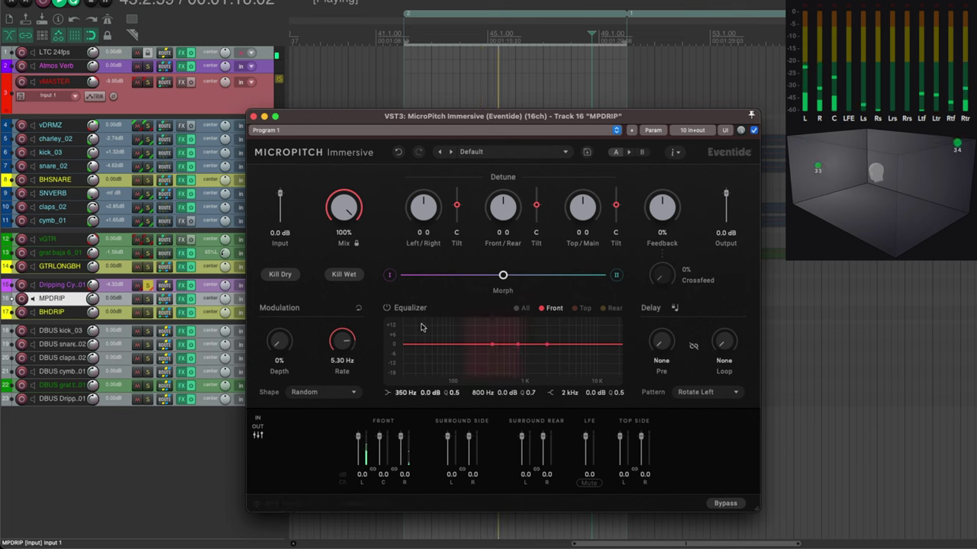
{"action": "left_click_drag", "start_coordinate": [417, 220], "coordinate": [418, 202]}
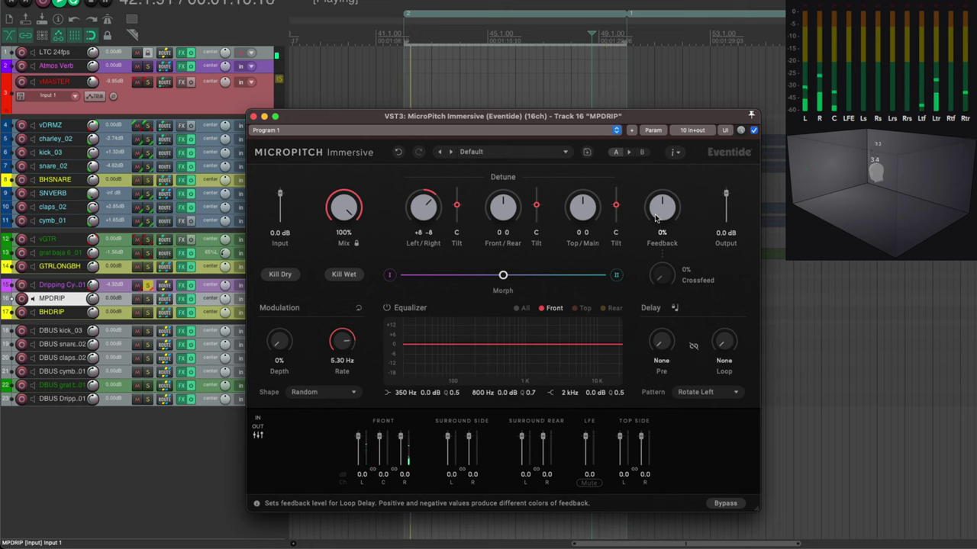
{"action": "scroll", "coordinate": [654, 217], "scroll_direction": "up", "scroll_amount": 2}
{"action": "scroll", "coordinate": [655, 213], "scroll_direction": "up", "scroll_amount": 2}
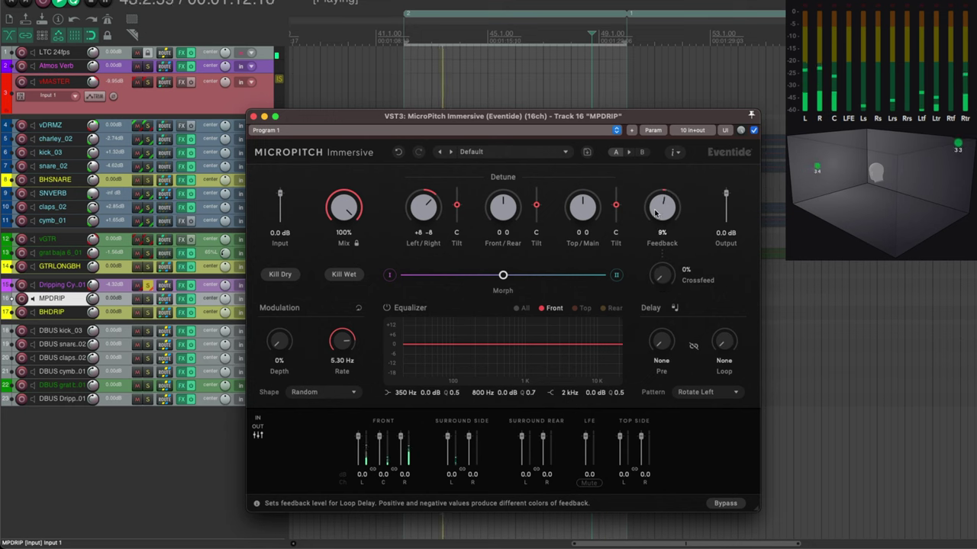
{"action": "scroll", "coordinate": [655, 212], "scroll_direction": "down", "scroll_amount": 1}
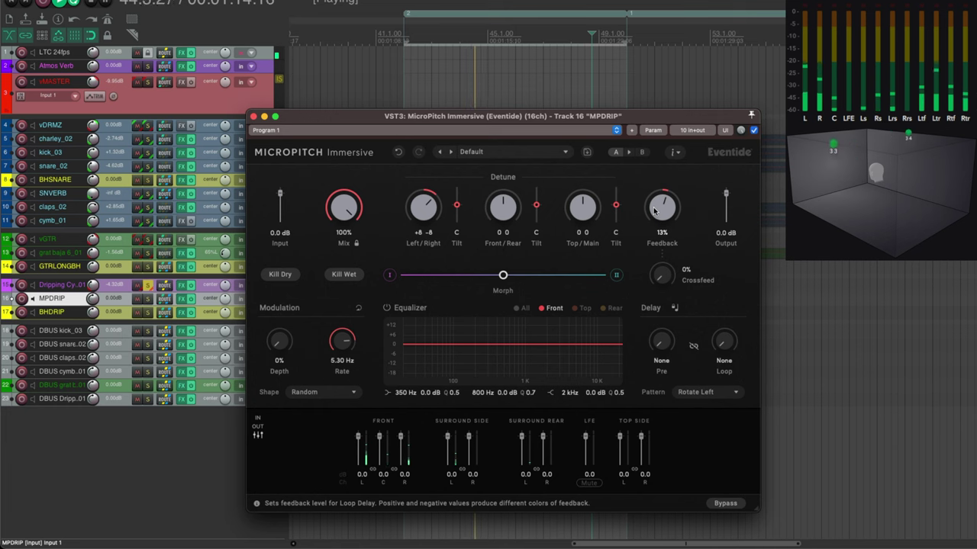
{"action": "scroll", "coordinate": [653, 209], "scroll_direction": "up", "scroll_amount": 3}
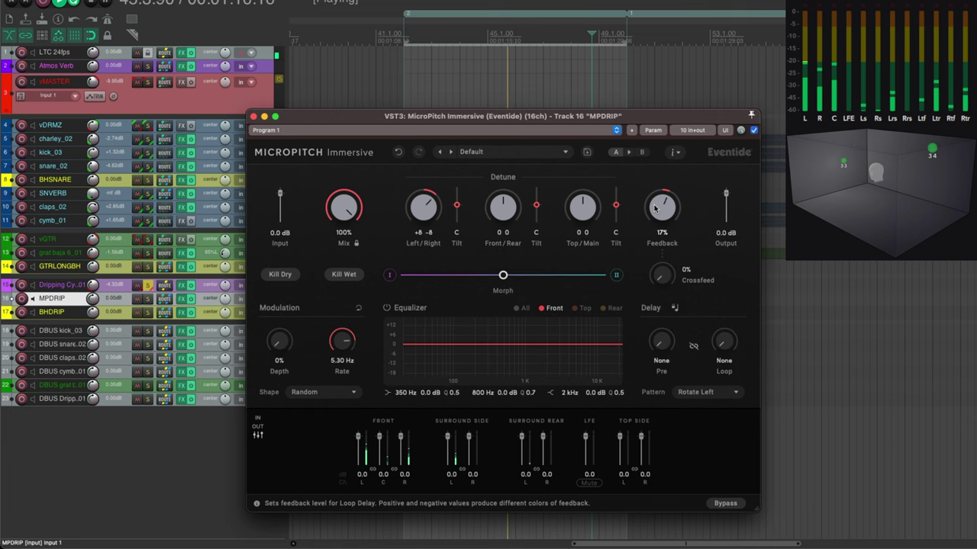
{"action": "scroll", "coordinate": [654, 194], "scroll_direction": "up", "scroll_amount": 8}
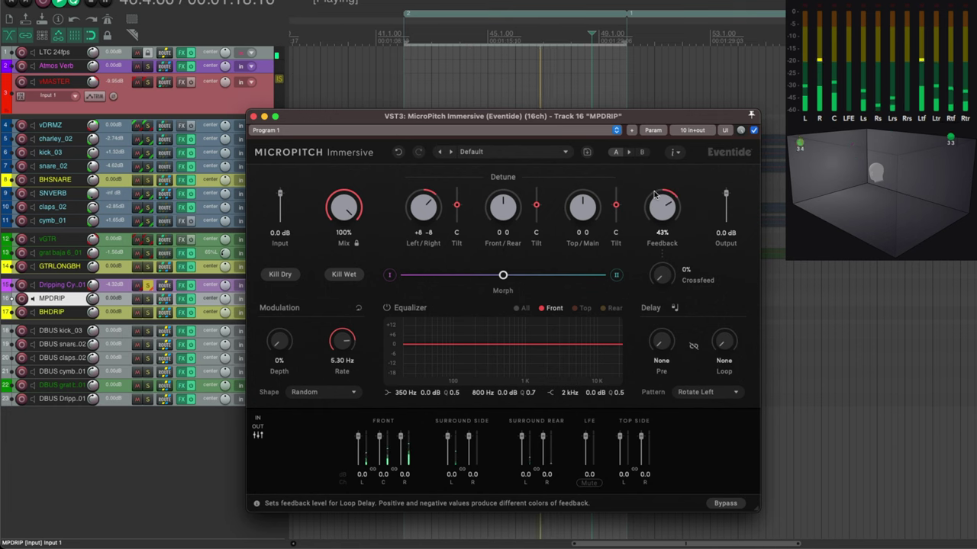
{"action": "scroll", "coordinate": [654, 186], "scroll_direction": "up", "scroll_amount": 3}
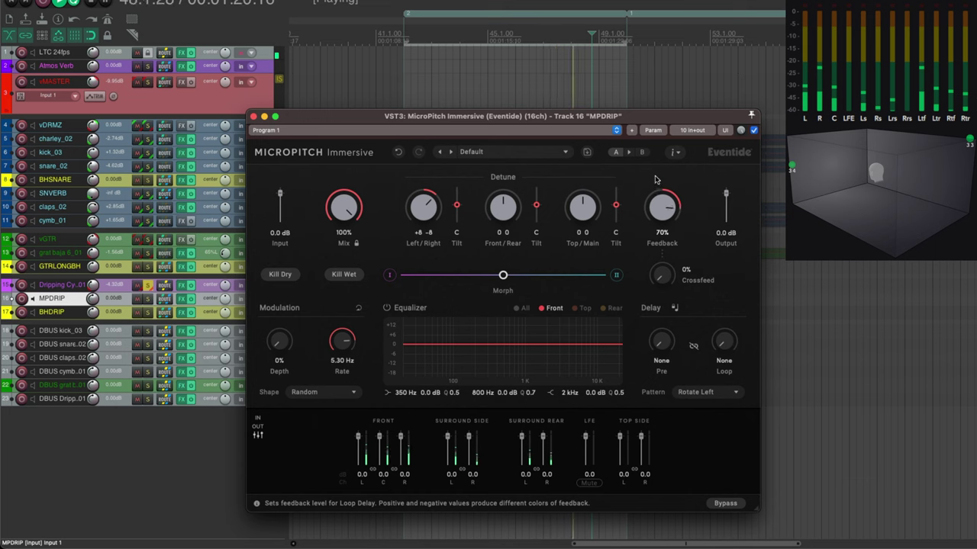
{"action": "scroll", "coordinate": [654, 178], "scroll_direction": "up", "scroll_amount": 1}
{"action": "scroll", "coordinate": [655, 175], "scroll_direction": "up", "scroll_amount": 1}
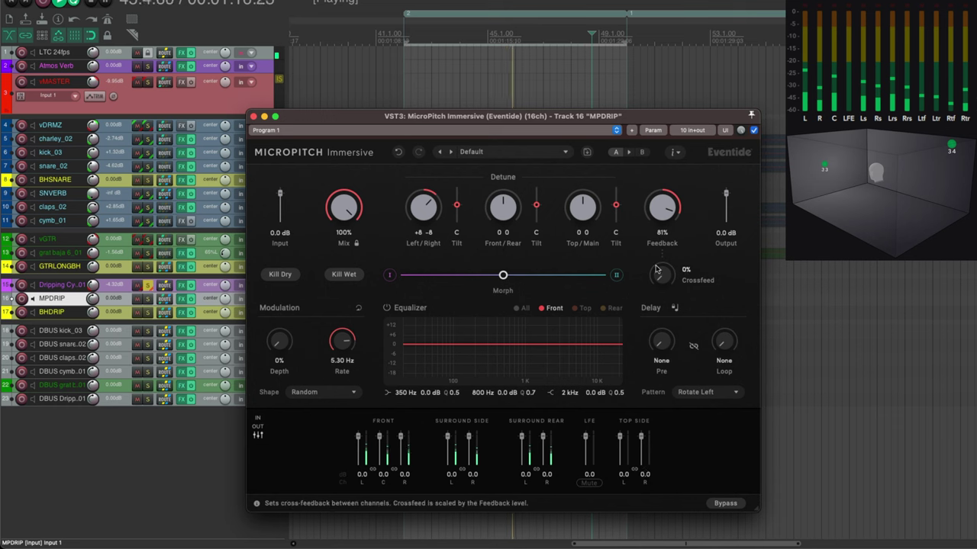
{"action": "scroll", "coordinate": [657, 213], "scroll_direction": "up", "scroll_amount": 5}
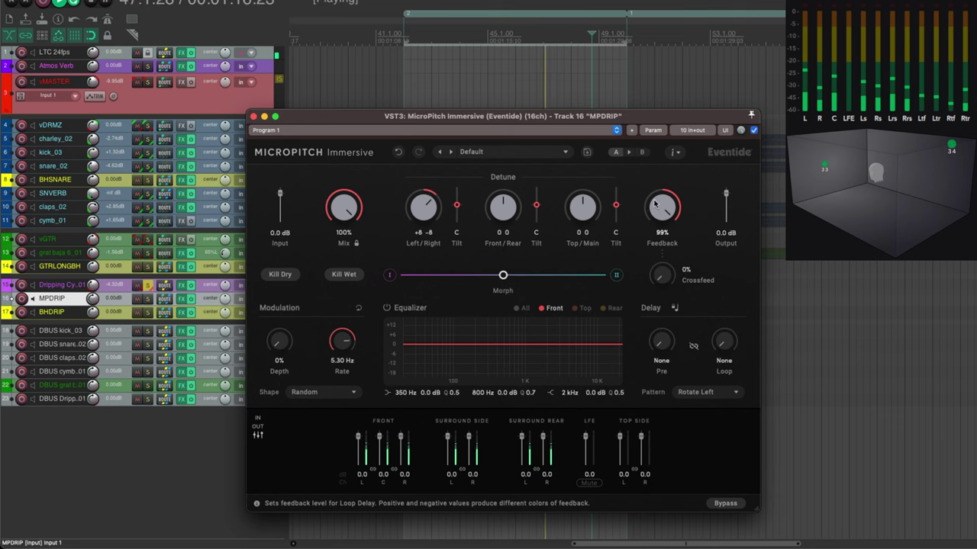
{"action": "left_click_drag", "start_coordinate": [655, 203], "coordinate": [652, 215]}
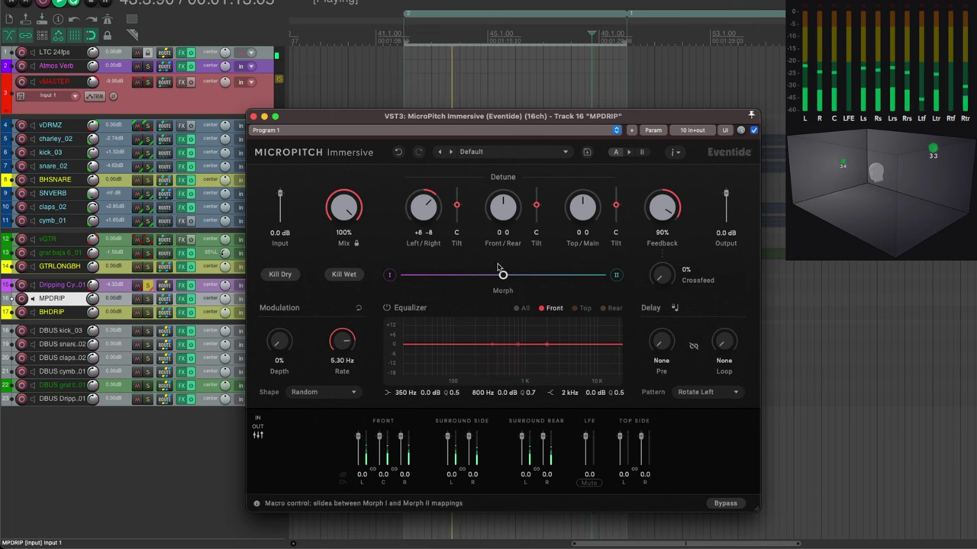
Set Front/Rear detune to 0/+7 tilted to 100 R and nudge Crossfeed to 12%.
{"action": "left_click_drag", "start_coordinate": [504, 207], "coordinate": [504, 216]}
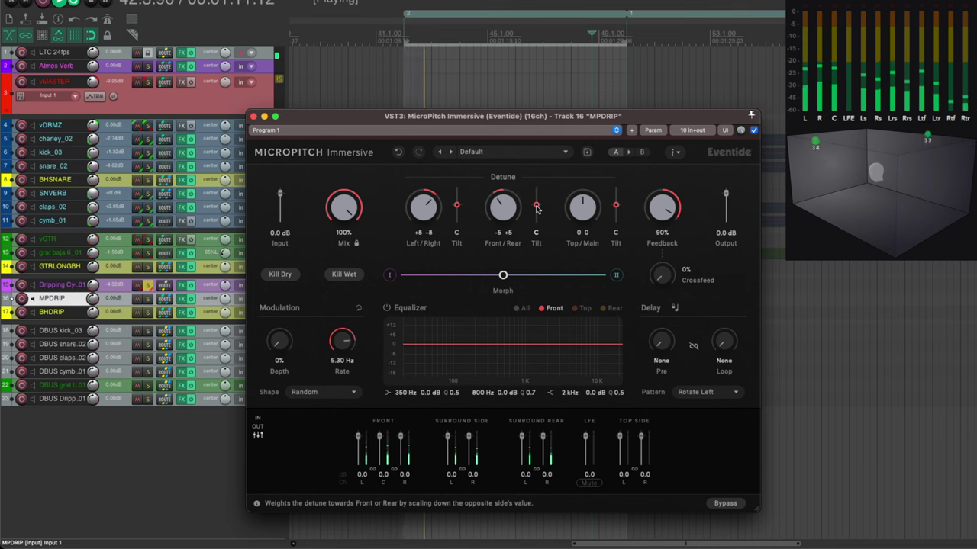
{"action": "left_click_drag", "start_coordinate": [537, 209], "coordinate": [535, 191]}
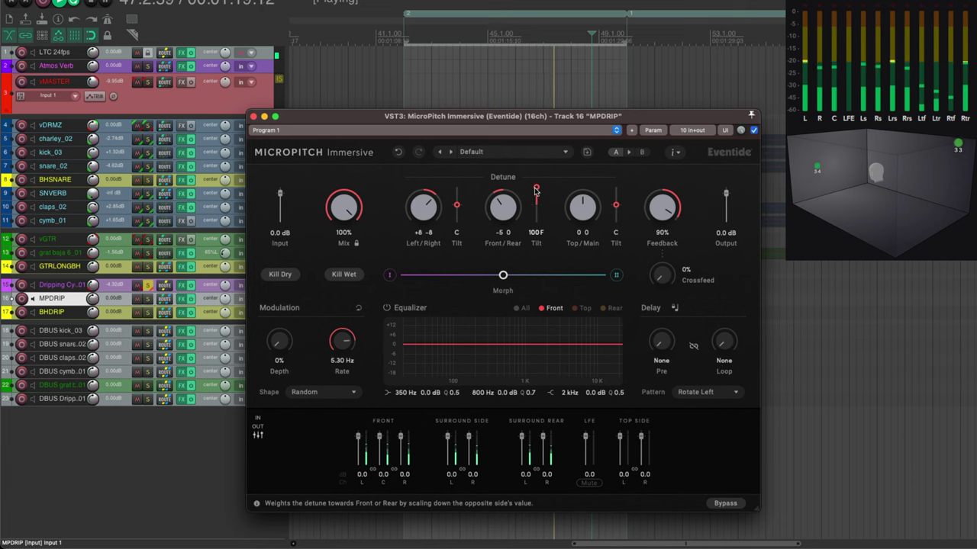
{"action": "left_click_drag", "start_coordinate": [536, 192], "coordinate": [537, 230]}
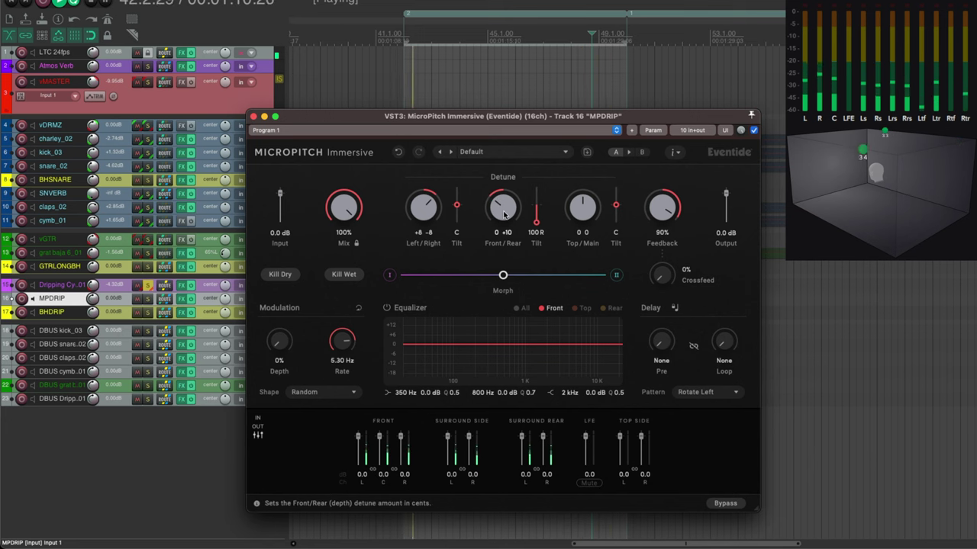
{"action": "scroll", "coordinate": [504, 215], "scroll_direction": "down", "scroll_amount": 1}
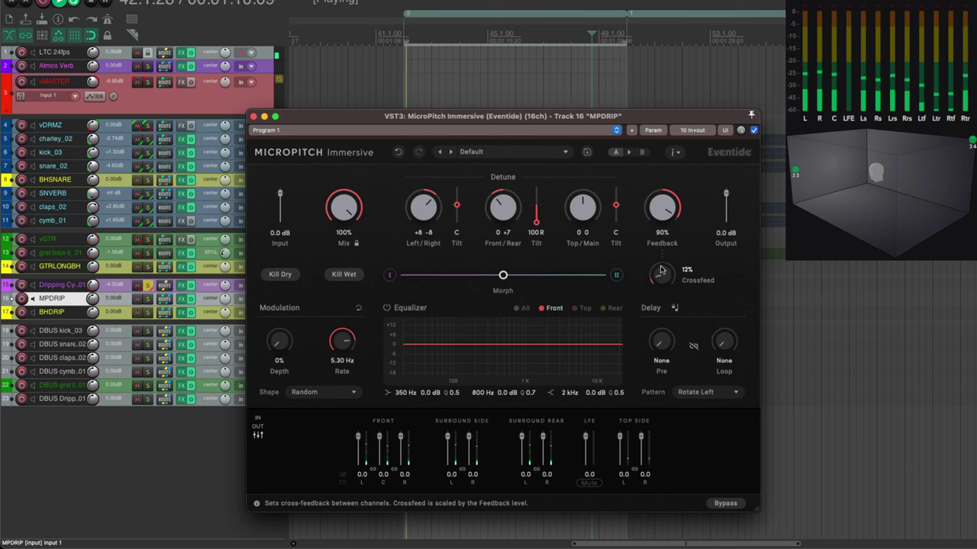
Raise Crossfeed to 100% and set the Top/Main detune to -20 with its tilt at 100 T.
{"action": "left_click_drag", "start_coordinate": [661, 265], "coordinate": [673, 220]}
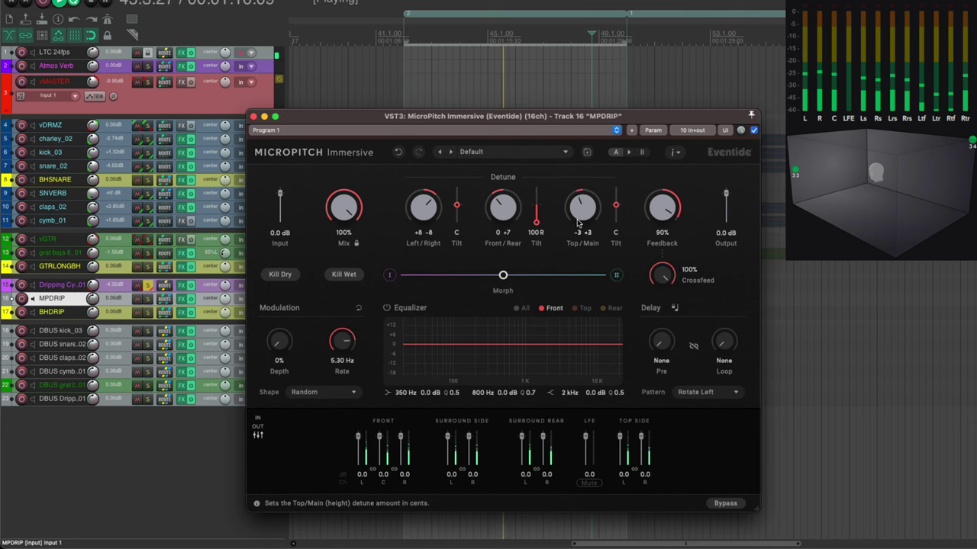
{"action": "scroll", "coordinate": [577, 250], "scroll_direction": "down", "scroll_amount": 1}
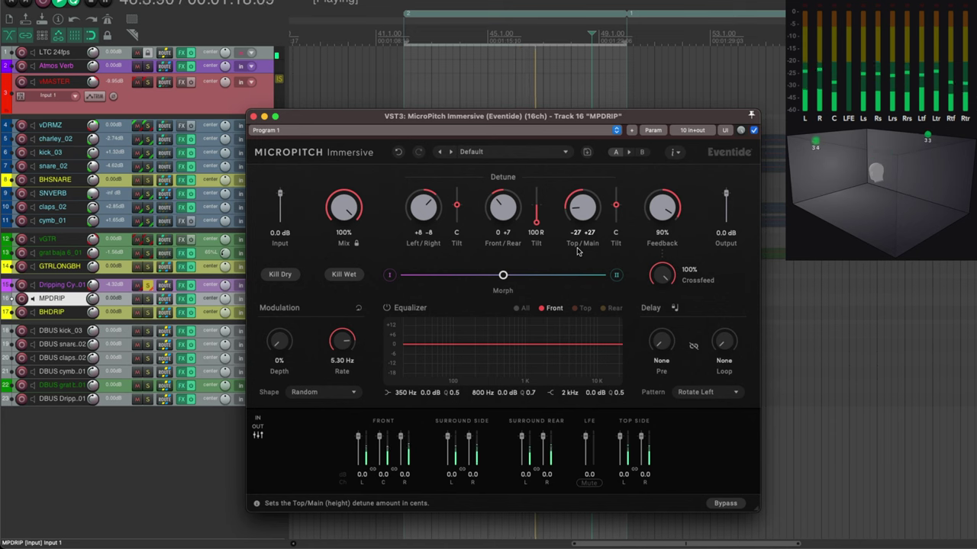
{"action": "scroll", "coordinate": [578, 250], "scroll_direction": "up", "scroll_amount": 7}
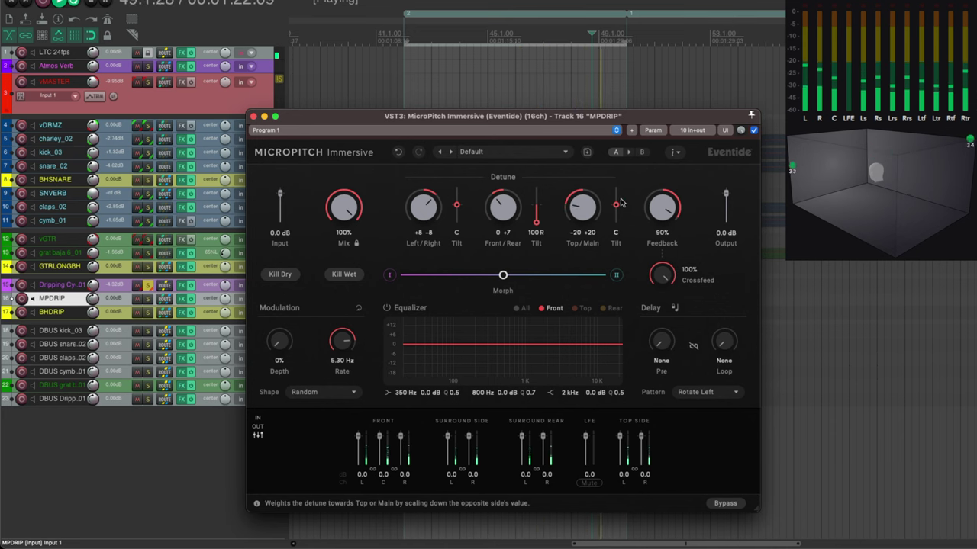
{"action": "scroll", "coordinate": [618, 208], "scroll_direction": "down", "scroll_amount": 5}
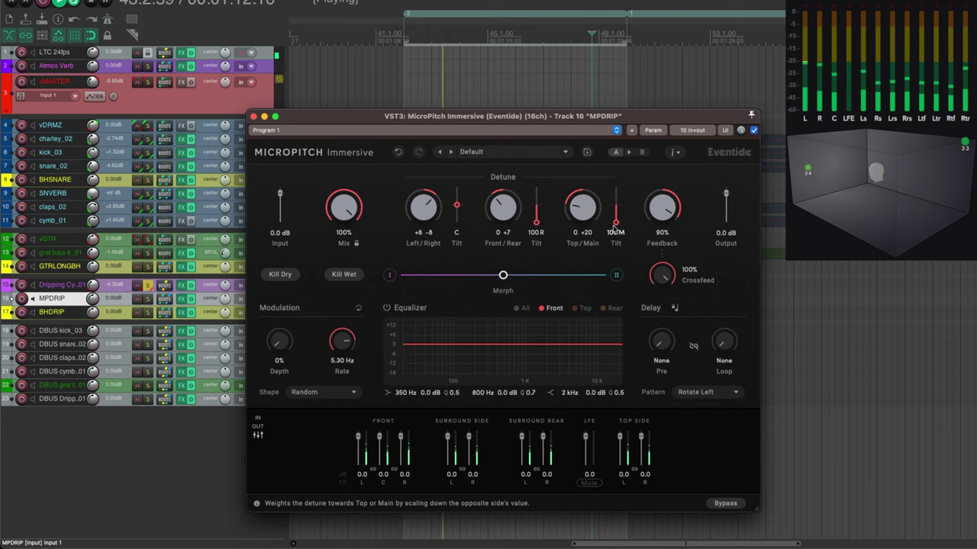
{"action": "left_click_drag", "start_coordinate": [614, 227], "coordinate": [617, 184]}
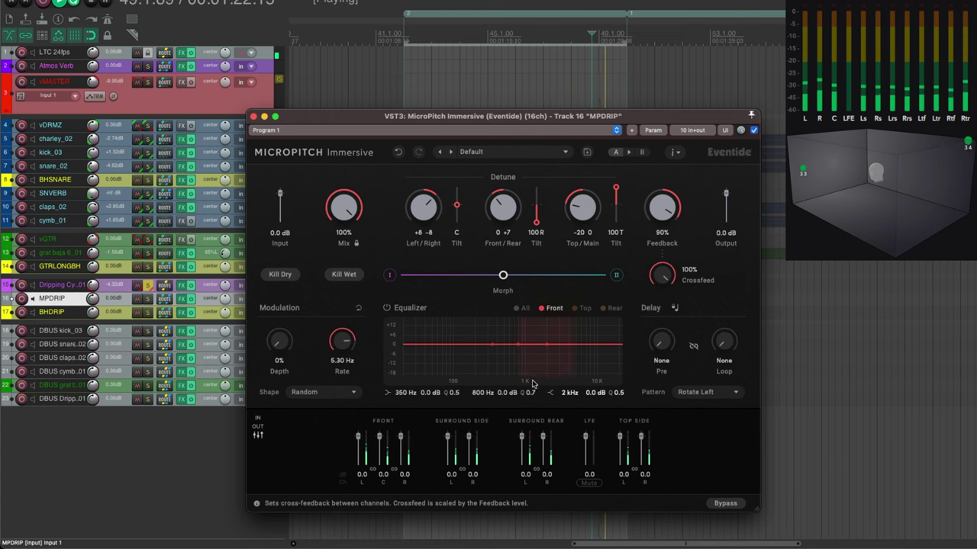
Switch the delay tempo sync to Session after trying Off and Manual, with Pre and Loop at None.
{"action": "left_click", "coordinate": [677, 309]}
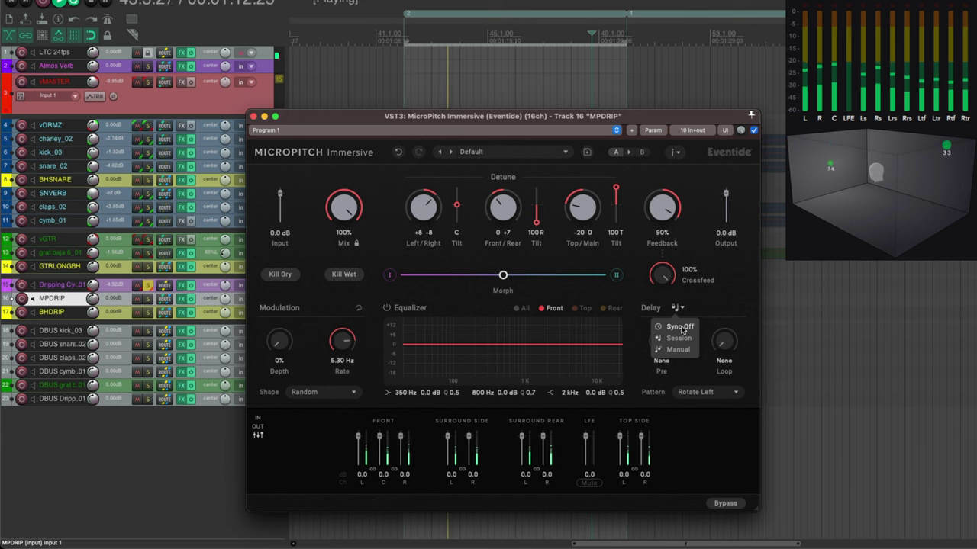
{"action": "left_click", "coordinate": [680, 326]}
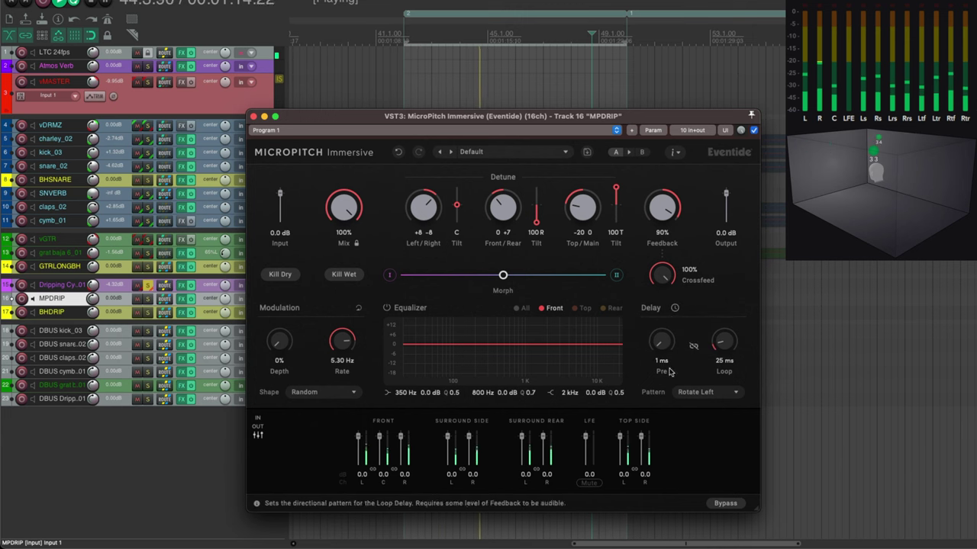
{"action": "left_click", "coordinate": [675, 308]}
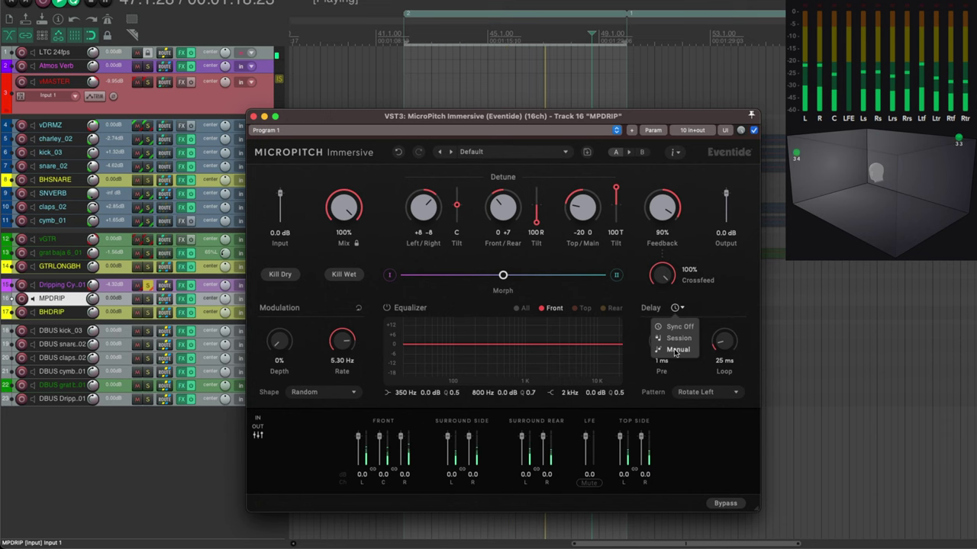
{"action": "left_click", "coordinate": [675, 342]}
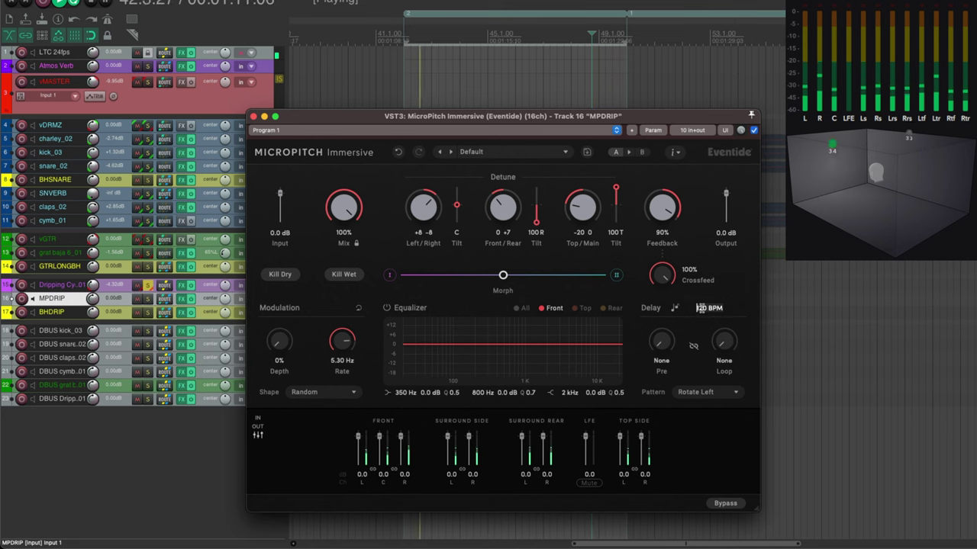
{"action": "left_click", "coordinate": [673, 309]}
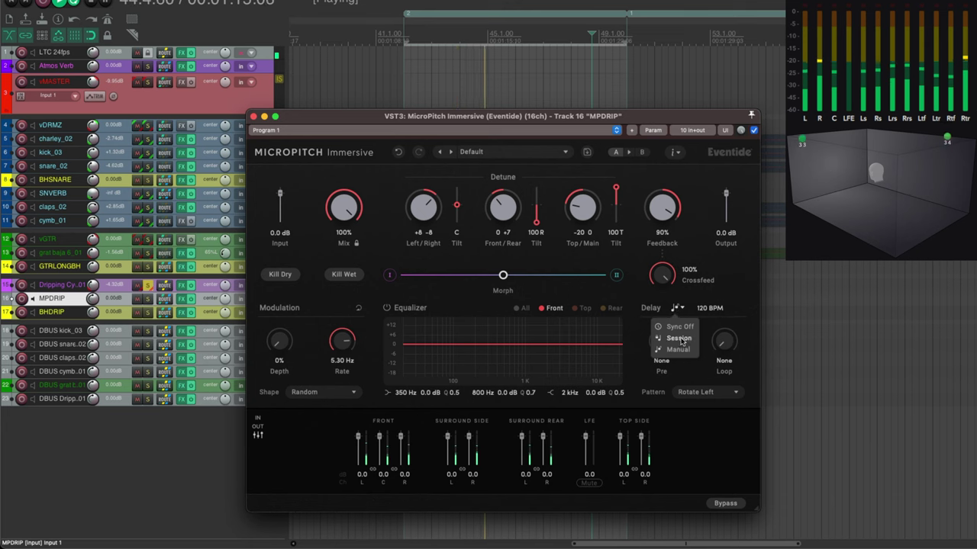
{"action": "left_click", "coordinate": [678, 338]}
{"action": "left_click", "coordinate": [676, 308]}
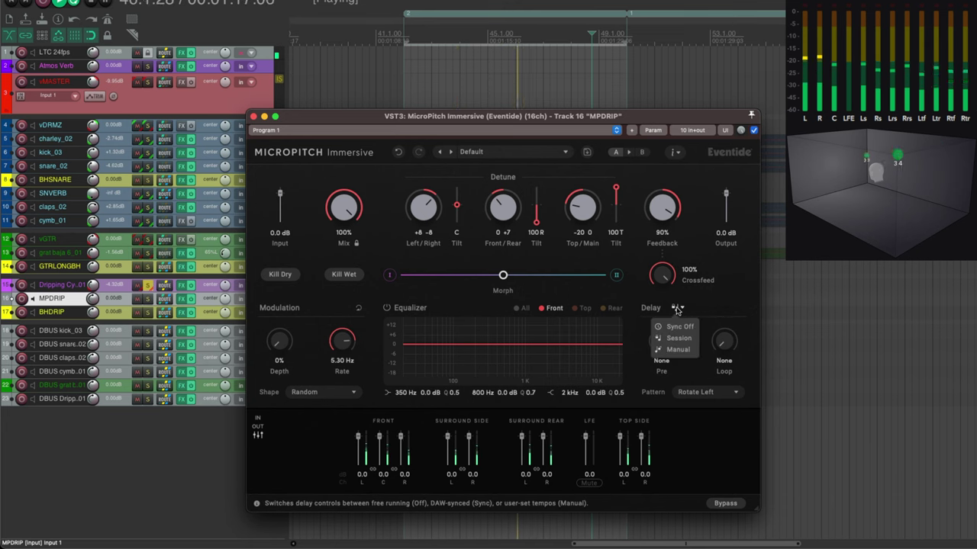
{"action": "left_click", "coordinate": [676, 337]}
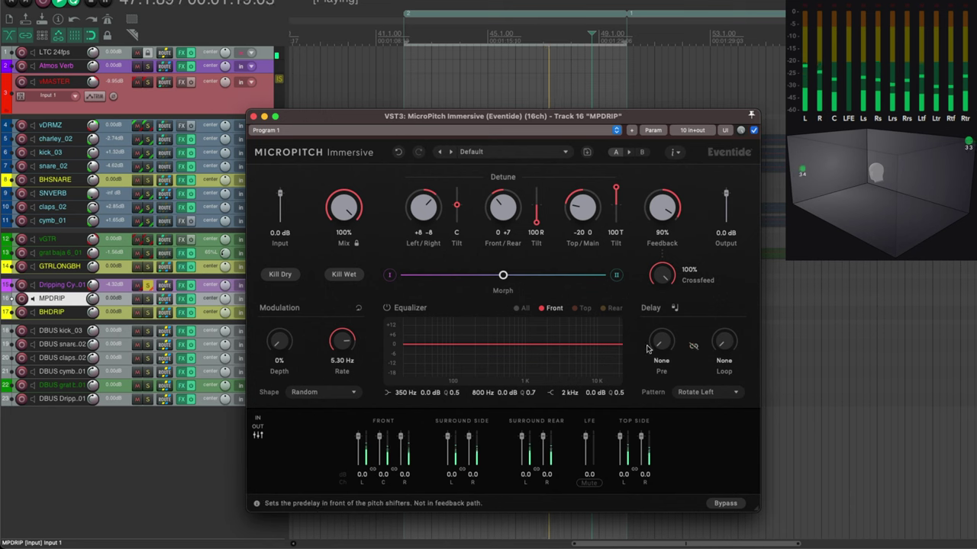
Set the Loop delay to 1/8 and lower Feedback to 75%, keeping Pre at None.
{"action": "mouse_move", "coordinate": [660, 342]}
{"action": "left_mouse_down"}
{"action": "mouse_move", "coordinate": [663, 327]}
{"action": "mouse_move", "coordinate": [662, 345]}
{"action": "left_mouse_up"}
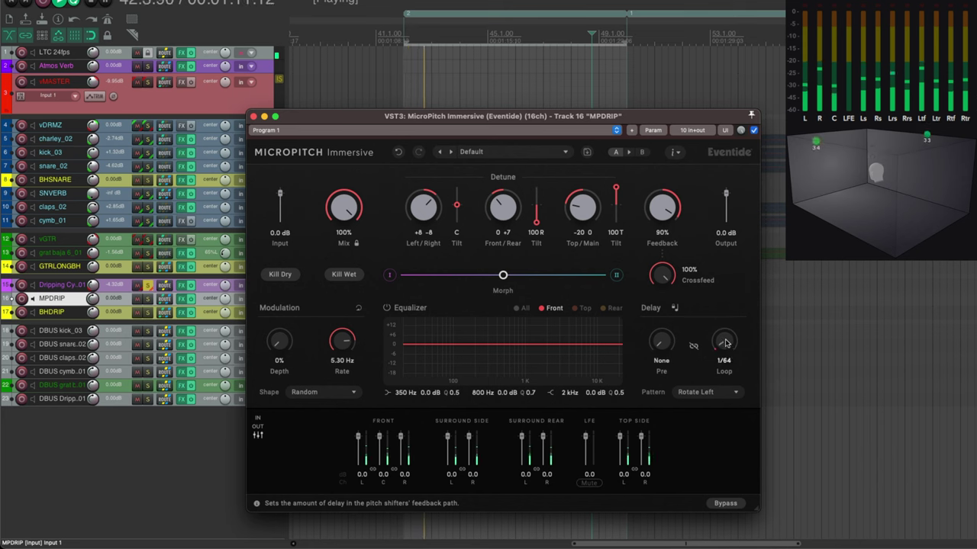
{"action": "left_click_drag", "start_coordinate": [728, 346], "coordinate": [728, 328]}
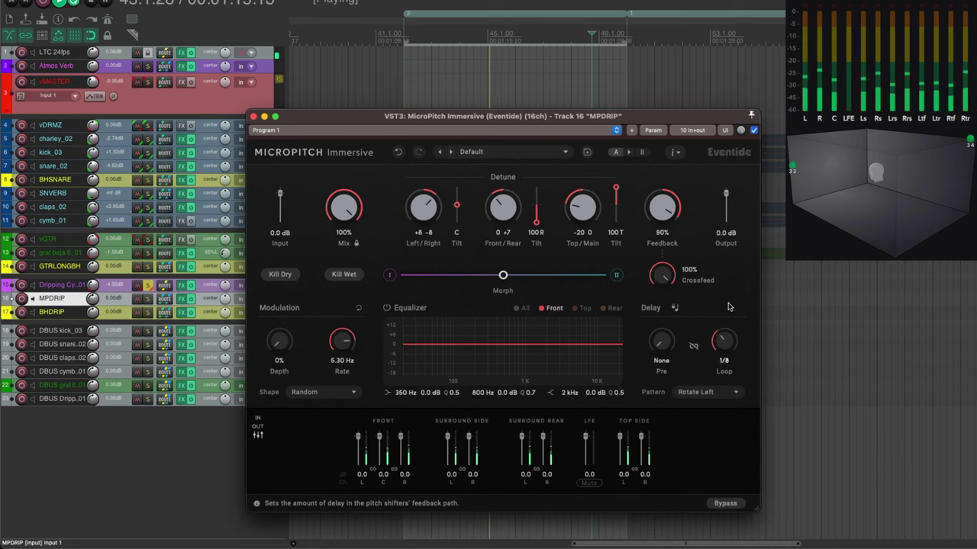
{"action": "left_click_drag", "start_coordinate": [665, 207], "coordinate": [661, 223]}
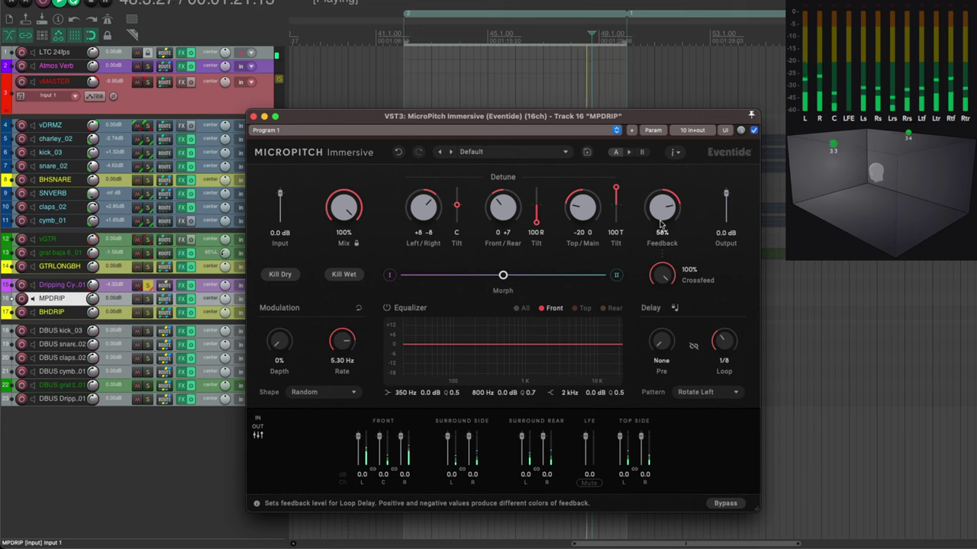
{"action": "left_click_drag", "start_coordinate": [660, 227], "coordinate": [661, 219]}
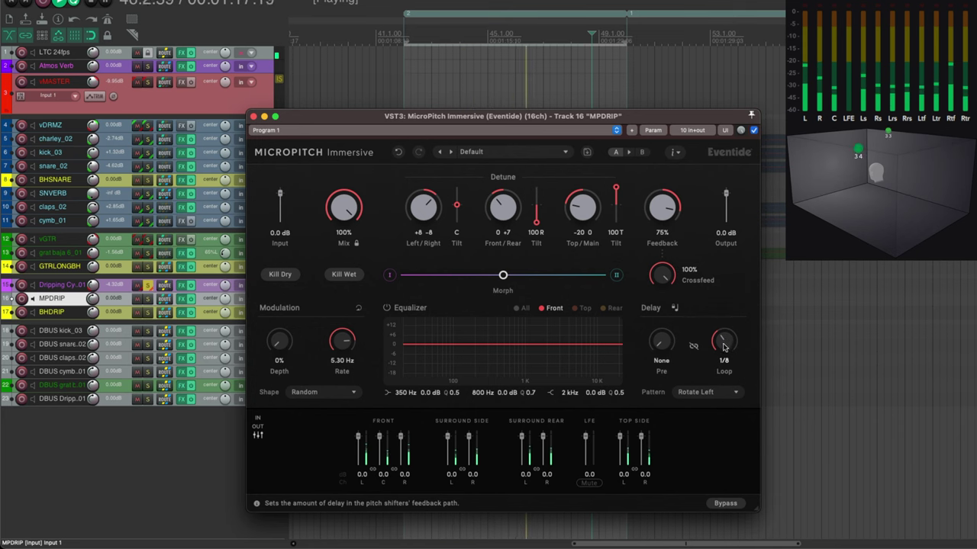
Change the delay Pattern to Self, then to Rotate Right.
{"action": "left_click", "coordinate": [695, 395]}
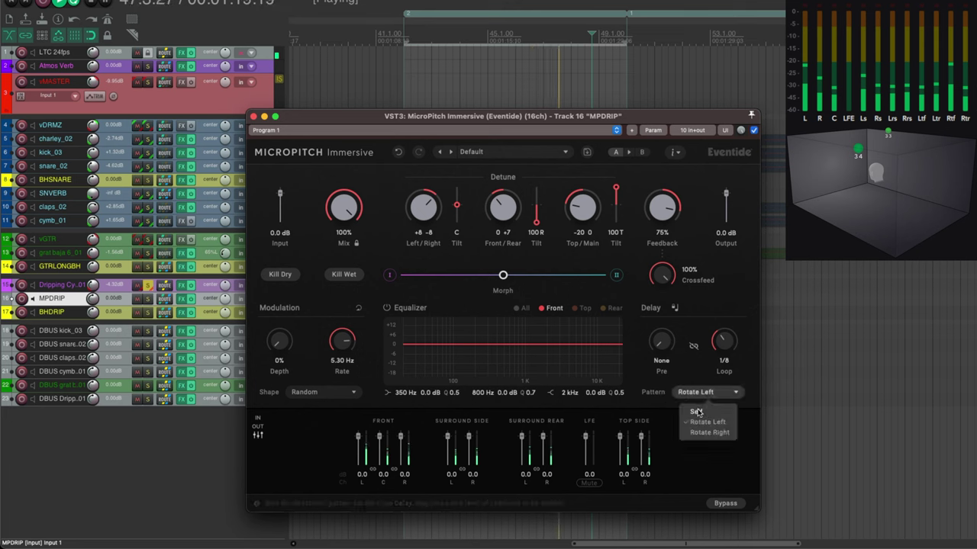
{"action": "left_click", "coordinate": [696, 412]}
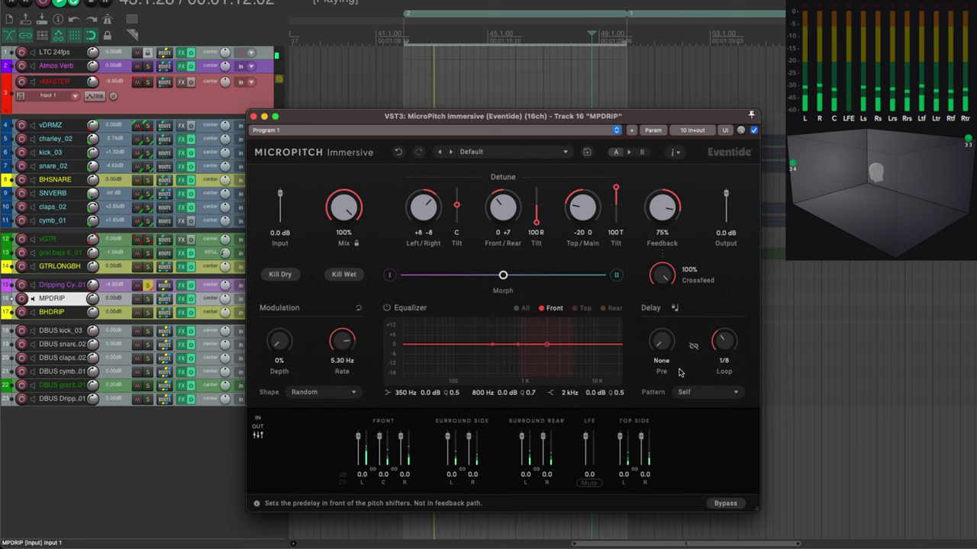
{"action": "left_click", "coordinate": [696, 392]}
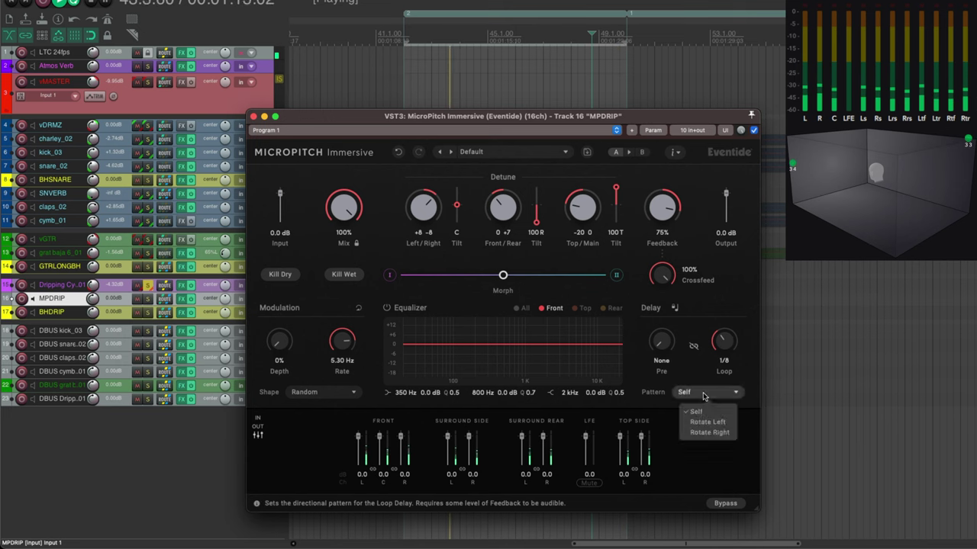
{"action": "left_click", "coordinate": [706, 433]}
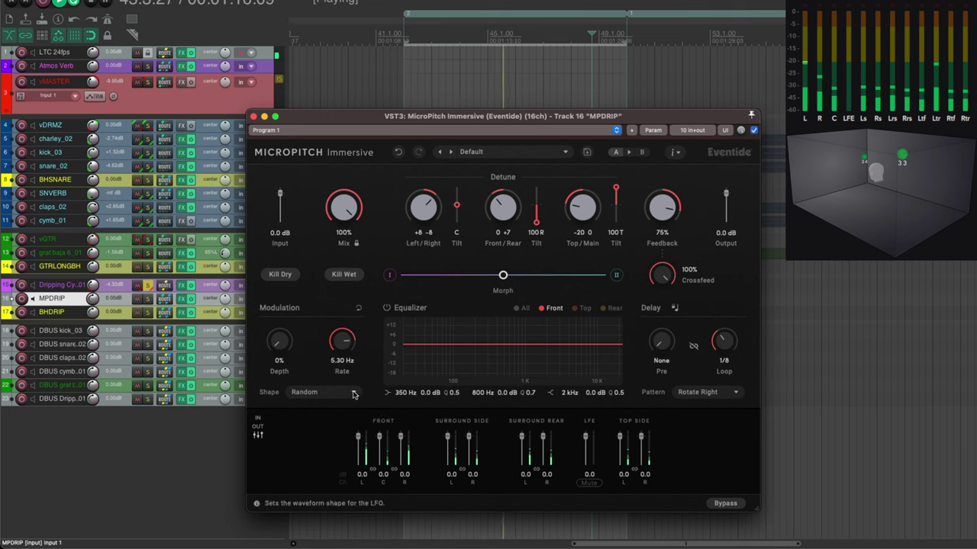
Set the modulation Shape to Sine with Depth at 150% (5.30 Hz rate), then stop playback.
{"action": "scroll", "coordinate": [279, 340], "scroll_direction": "up", "scroll_amount": 2}
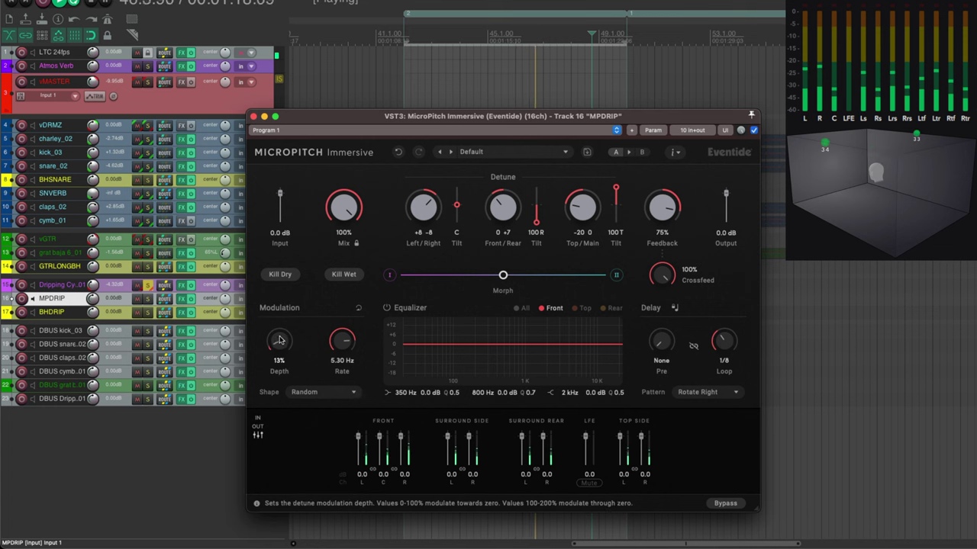
{"action": "left_click_drag", "start_coordinate": [279, 332], "coordinate": [288, 310]}
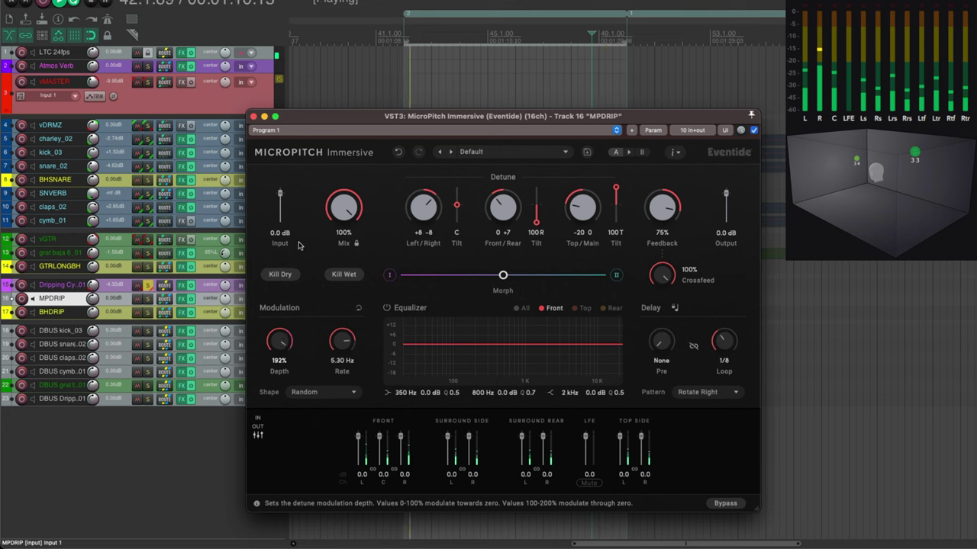
{"action": "left_click", "coordinate": [324, 392]}
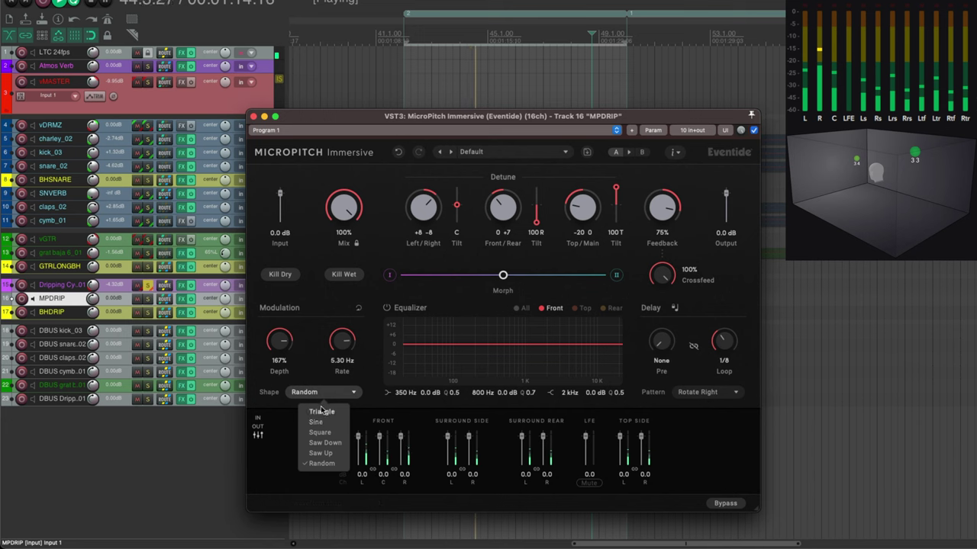
{"action": "left_click", "coordinate": [320, 423]}
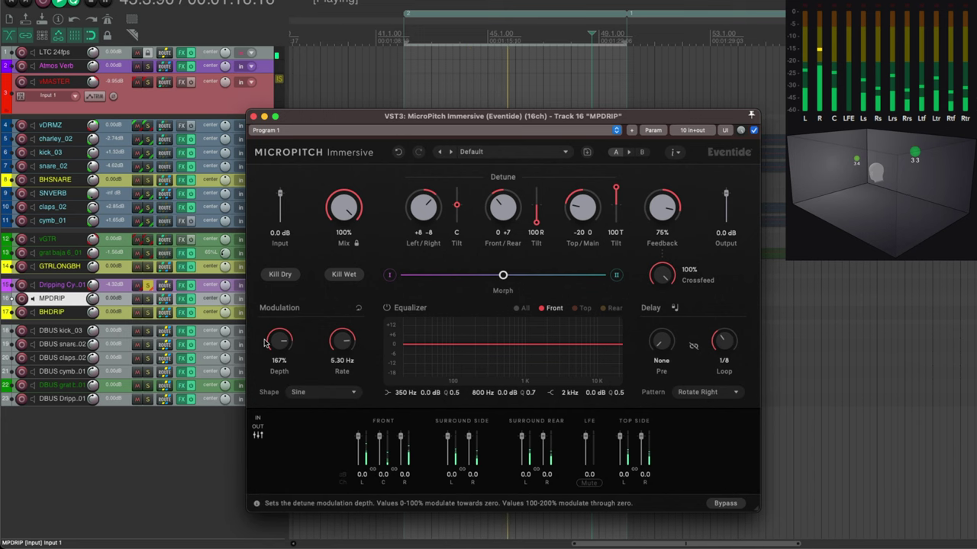
{"action": "left_click_drag", "start_coordinate": [277, 347], "coordinate": [279, 354]}
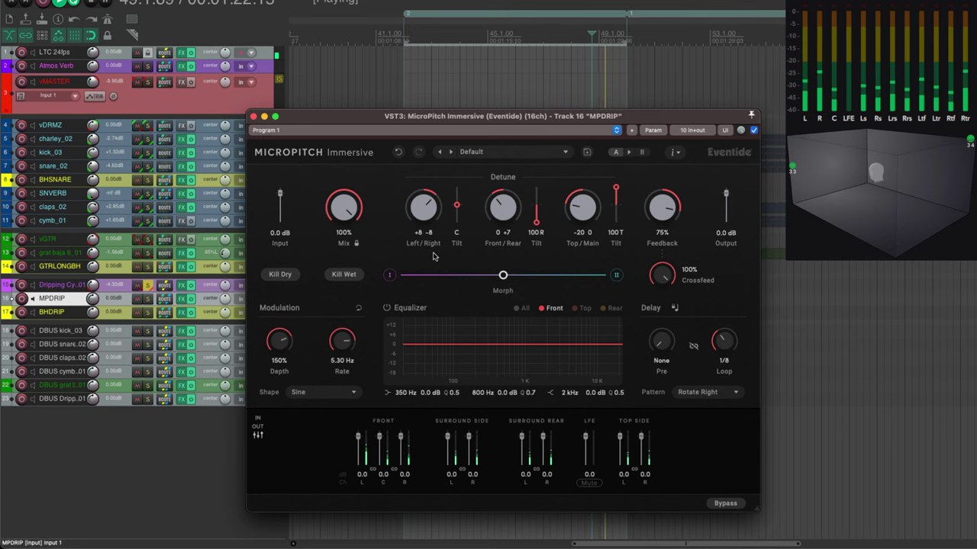
{"action": "key", "text": "space"}
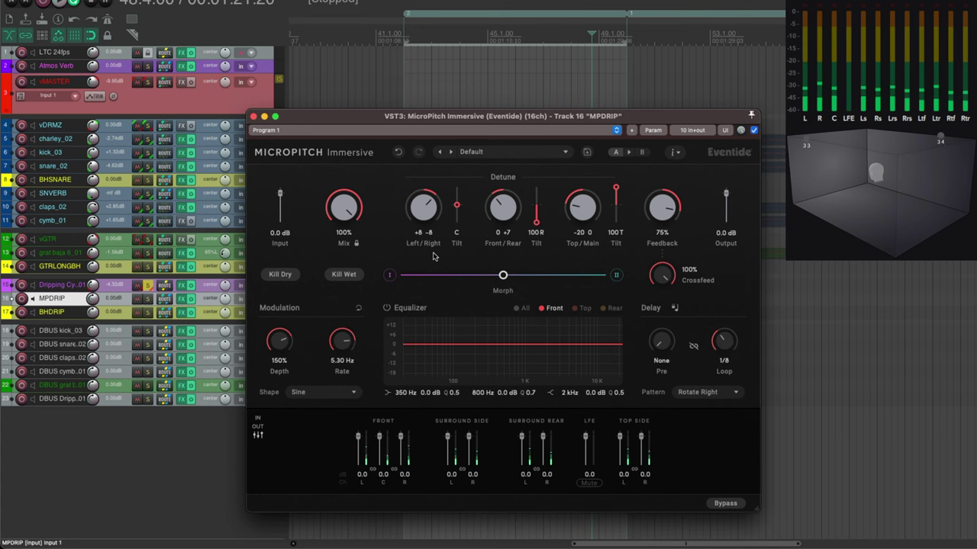